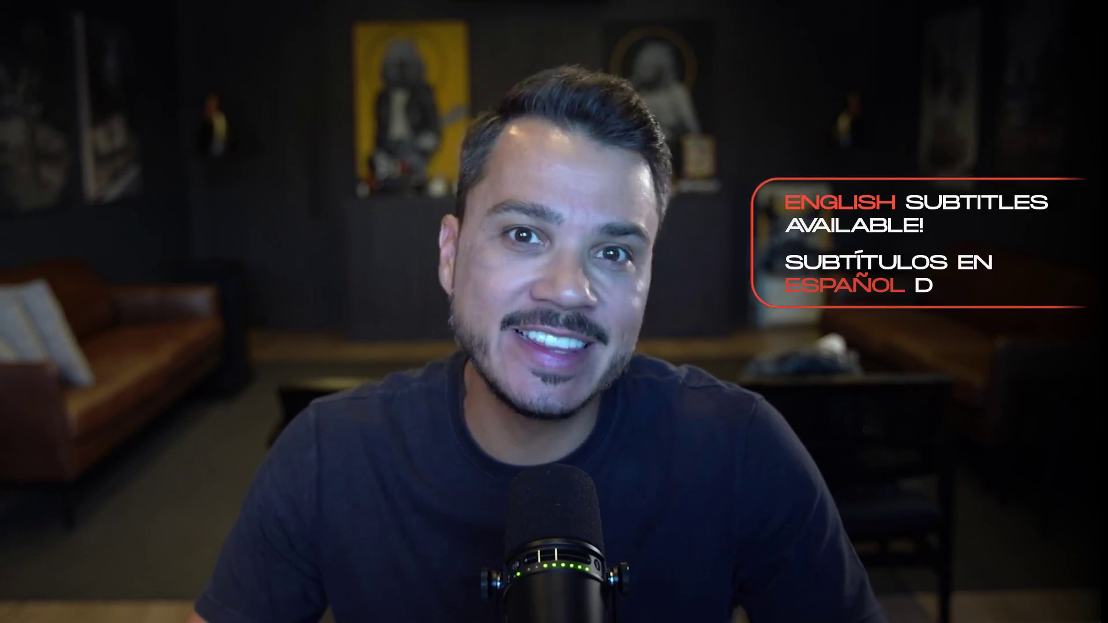
Step: Show the Legendas/CC subtitle-language list from the video player's settings
{"action": "mouse_move", "coordinate": [1047, 496]}
{"action": "left_click", "coordinate": [1042, 548]}
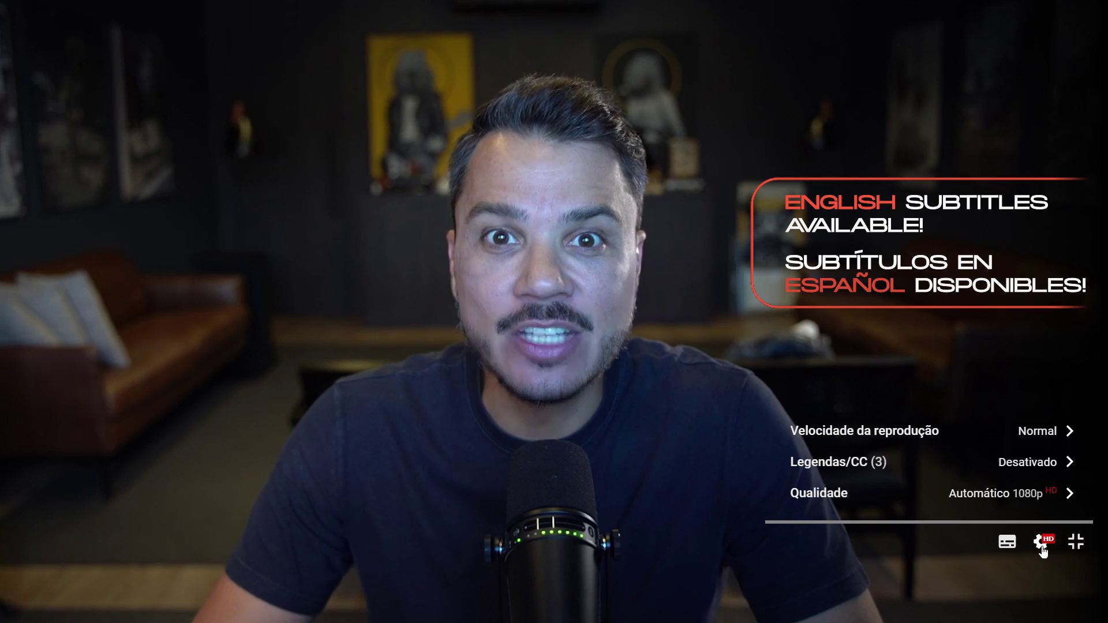
{"action": "left_click", "coordinate": [1010, 464]}
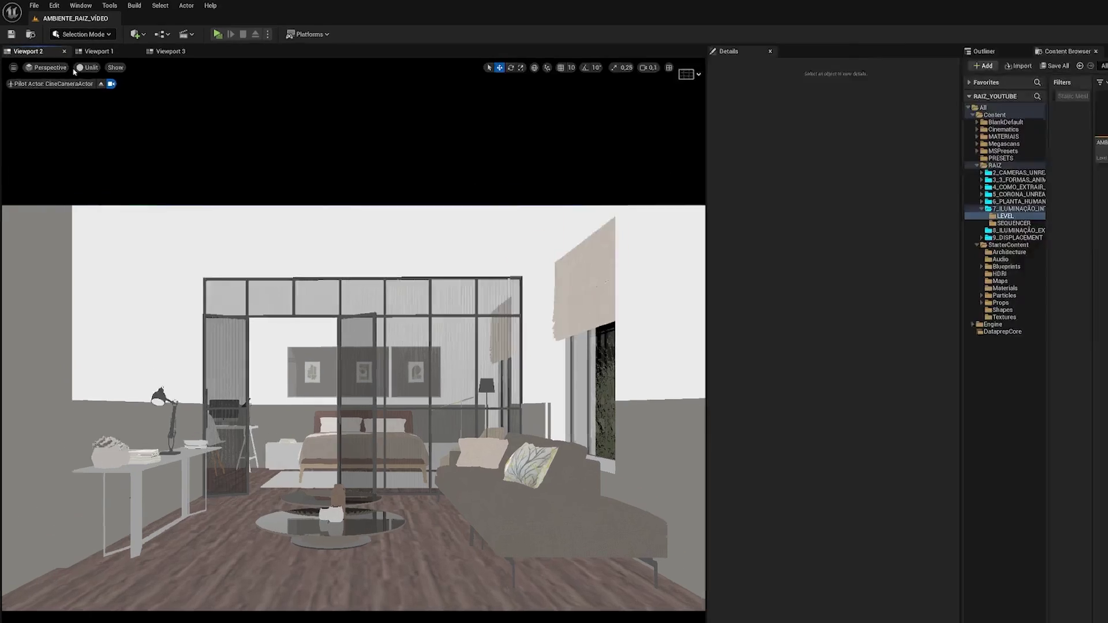
Step: Switch the viewport to Lit and show the Outliner with the CAMERAS, IMPORT and PRODUÇÃO folders
{"action": "left_click", "coordinate": [72, 55]}
{"action": "left_click", "coordinate": [87, 81]}
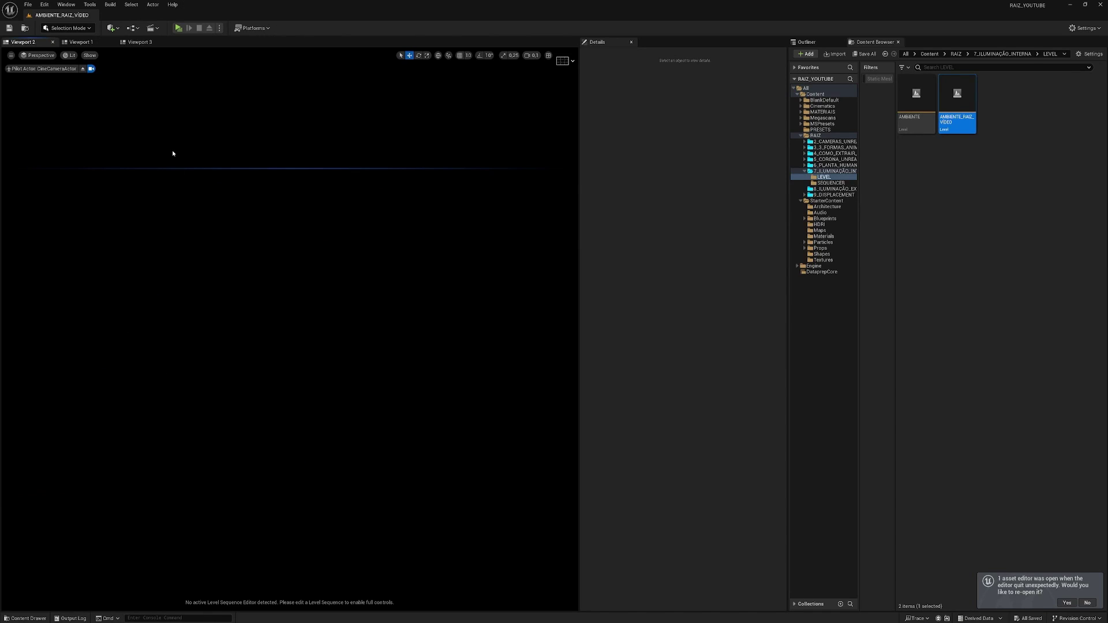
{"action": "left_click", "coordinate": [816, 42]}
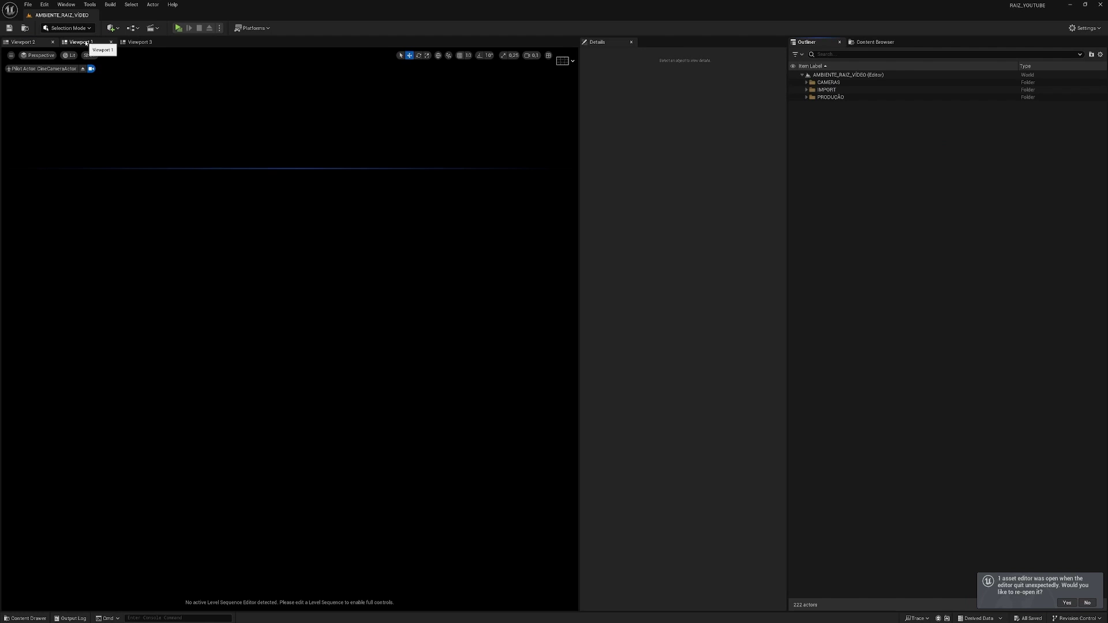
{"action": "left_click", "coordinate": [72, 55]}
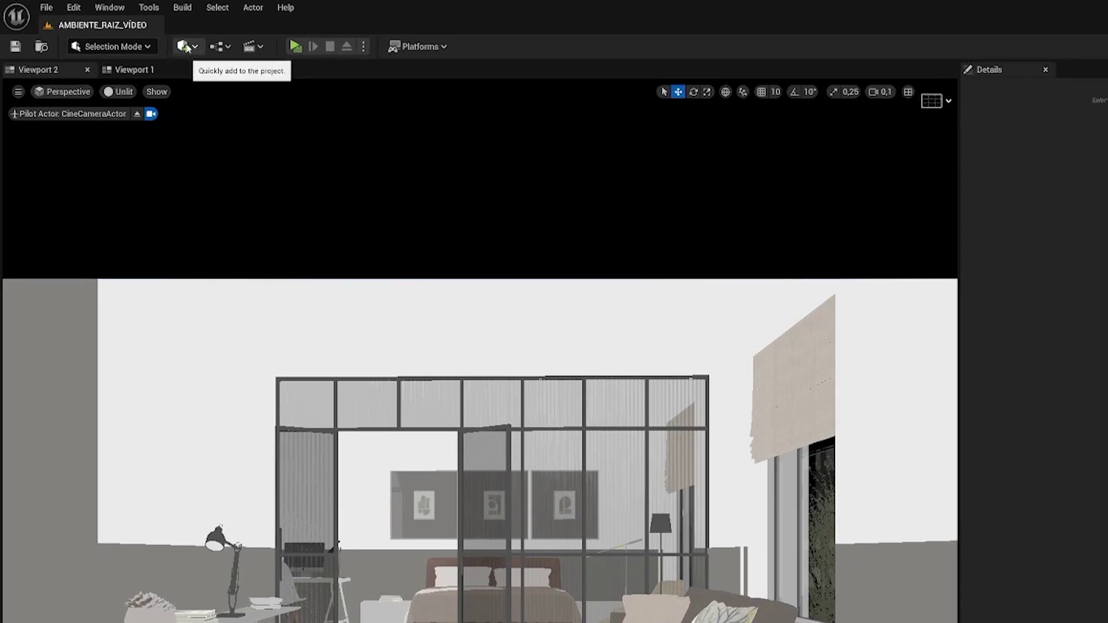
Step: Add an HDRI Backdrop from Quick Add > Lights, keeping the viewport in unlit shading
{"action": "left_click", "coordinate": [110, 28]}
{"action": "mouse_move", "coordinate": [131, 132]}
{"action": "mouse_move", "coordinate": [225, 211]}
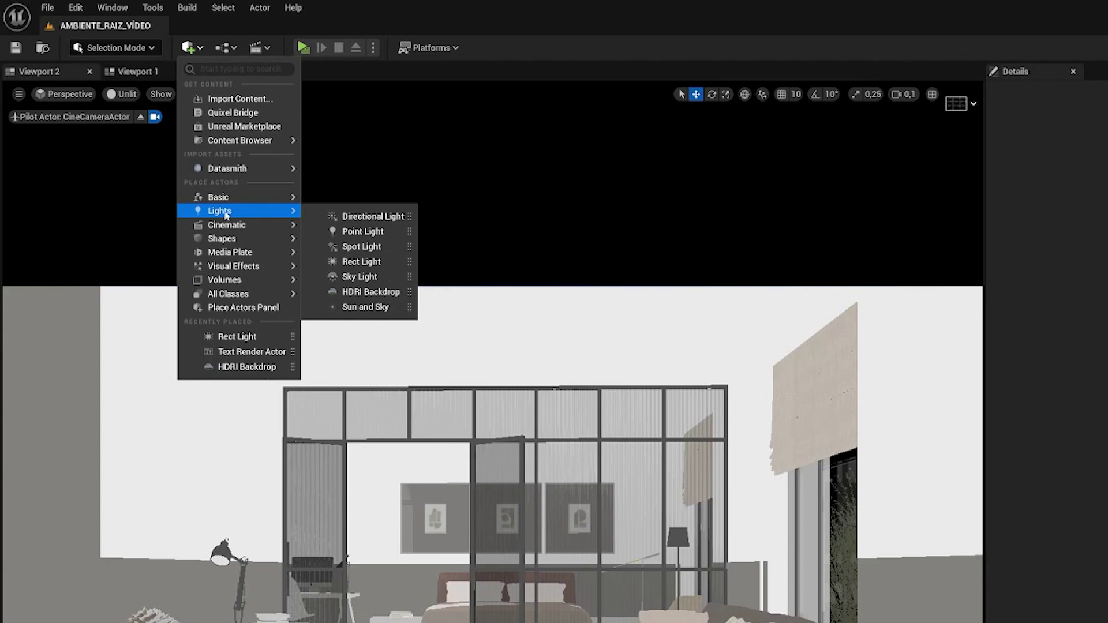
{"action": "left_click", "coordinate": [371, 292]}
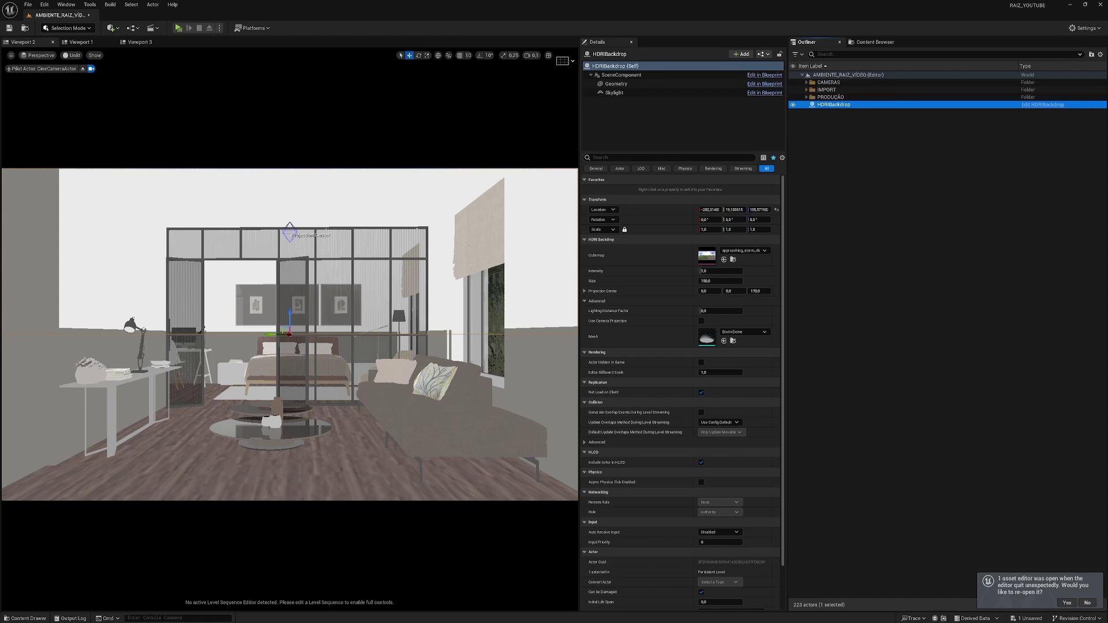
{"action": "left_click", "coordinate": [68, 56]}
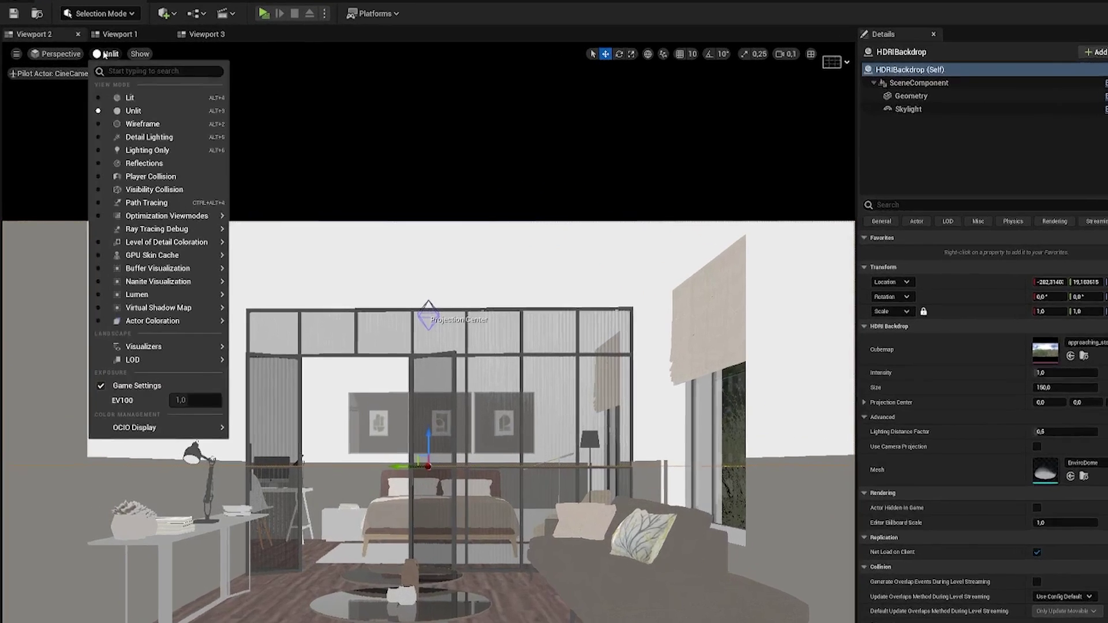
{"action": "left_click", "coordinate": [92, 86]}
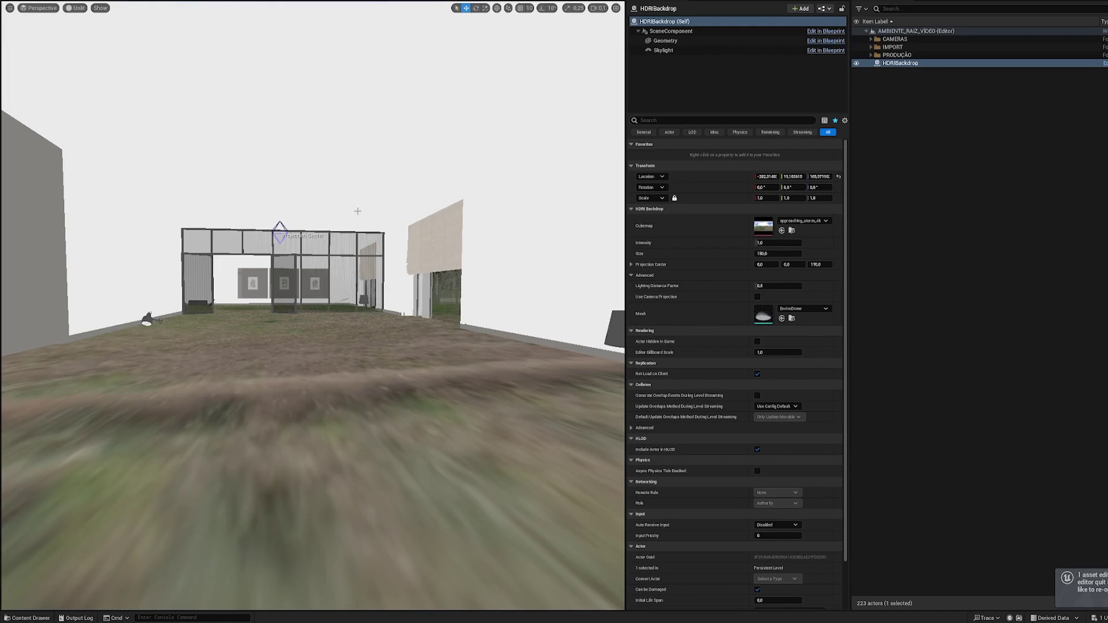
Step: Switch the viewport to Lit and frame the building against the horizon
{"action": "right_click_drag", "start_coordinate": [357, 212], "coordinate": [323, 211]}
{"action": "left_click", "coordinate": [75, 8]}
{"action": "left_click", "coordinate": [132, 71]}
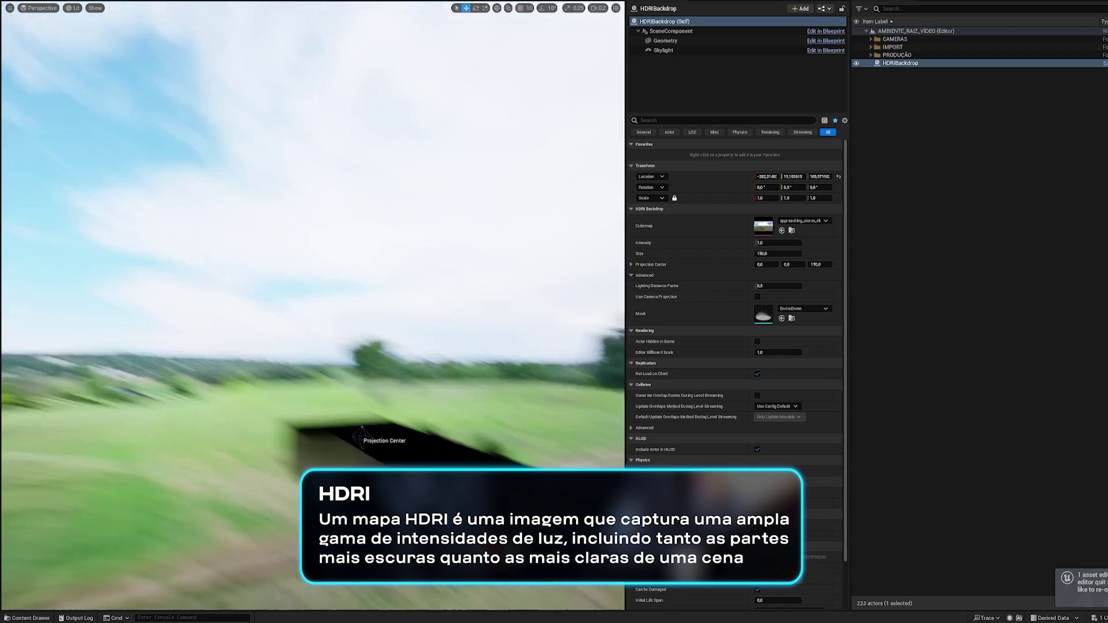
{"action": "right_click_drag", "start_coordinate": [374, 209], "coordinate": [519, 214]}
{"action": "right_click_drag", "start_coordinate": [374, 209], "coordinate": [231, 211]}
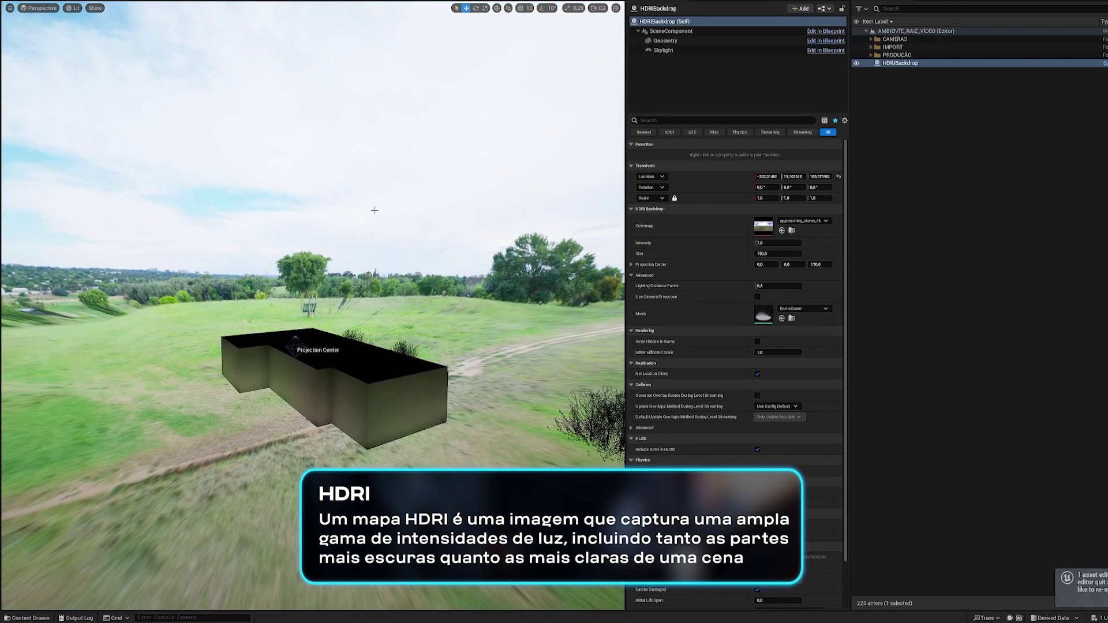
{"action": "right_click_drag", "start_coordinate": [375, 210], "coordinate": [439, 202]}
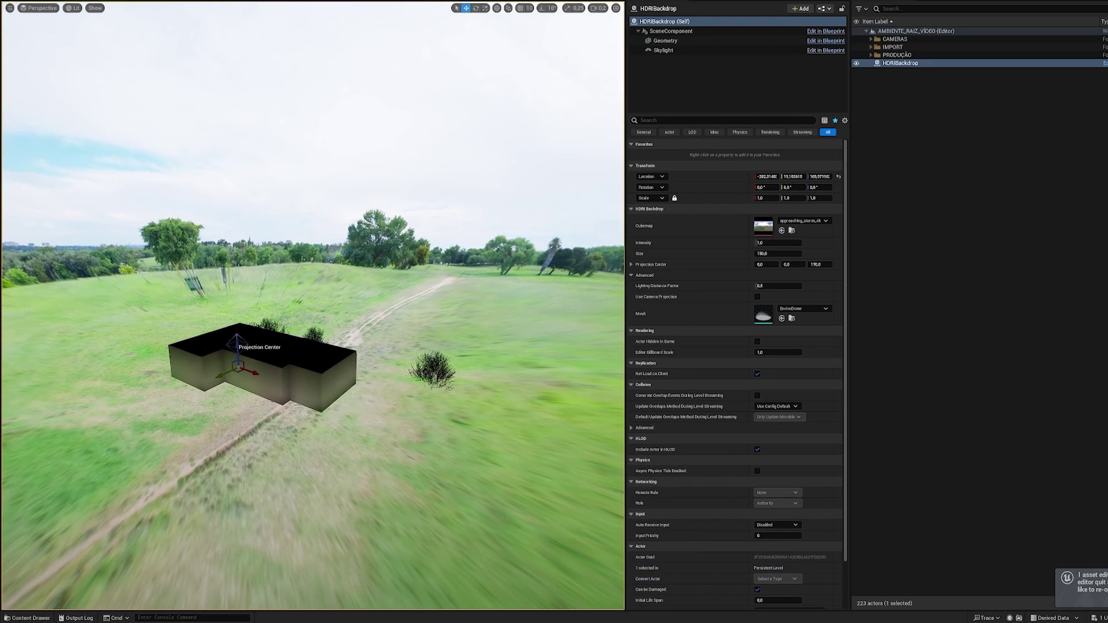
Step: Move the projection centre near the building, set Size to 1500, and enable Use Camera Projection
{"action": "left_click_drag", "start_coordinate": [237, 347], "coordinate": [297, 408]}
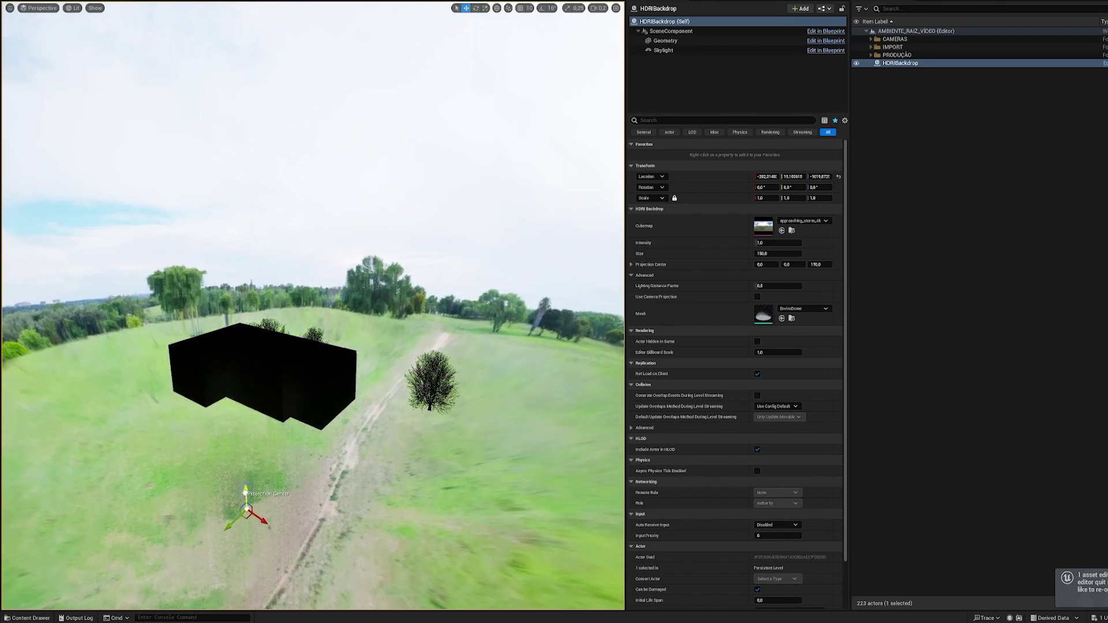
{"action": "left_click_drag", "start_coordinate": [250, 562], "coordinate": [309, 423]}
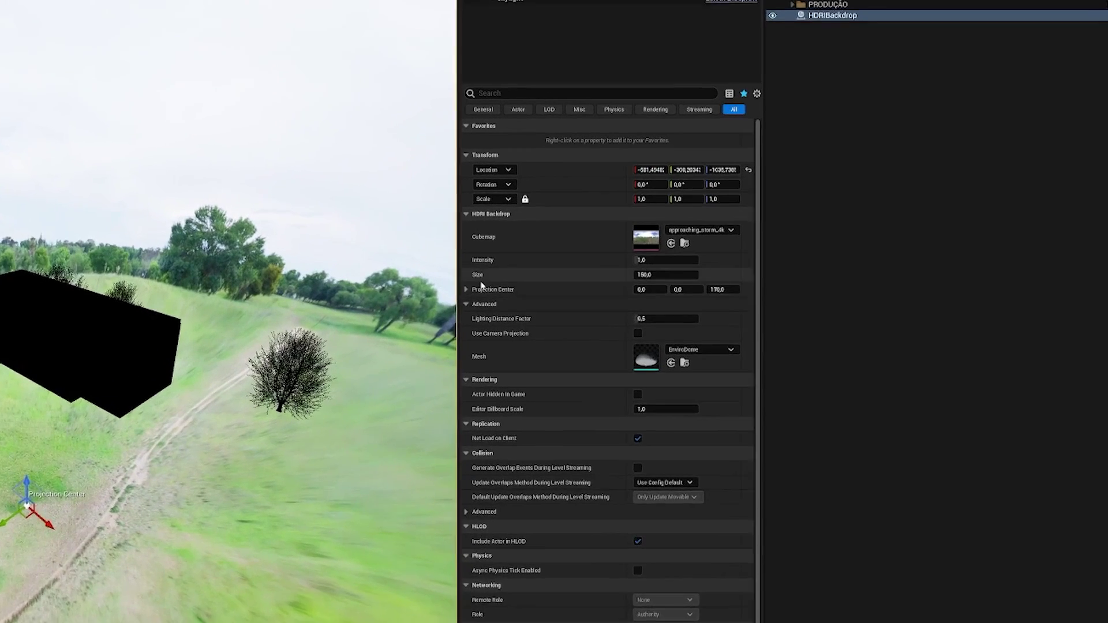
{"action": "type", "text": "1500"}
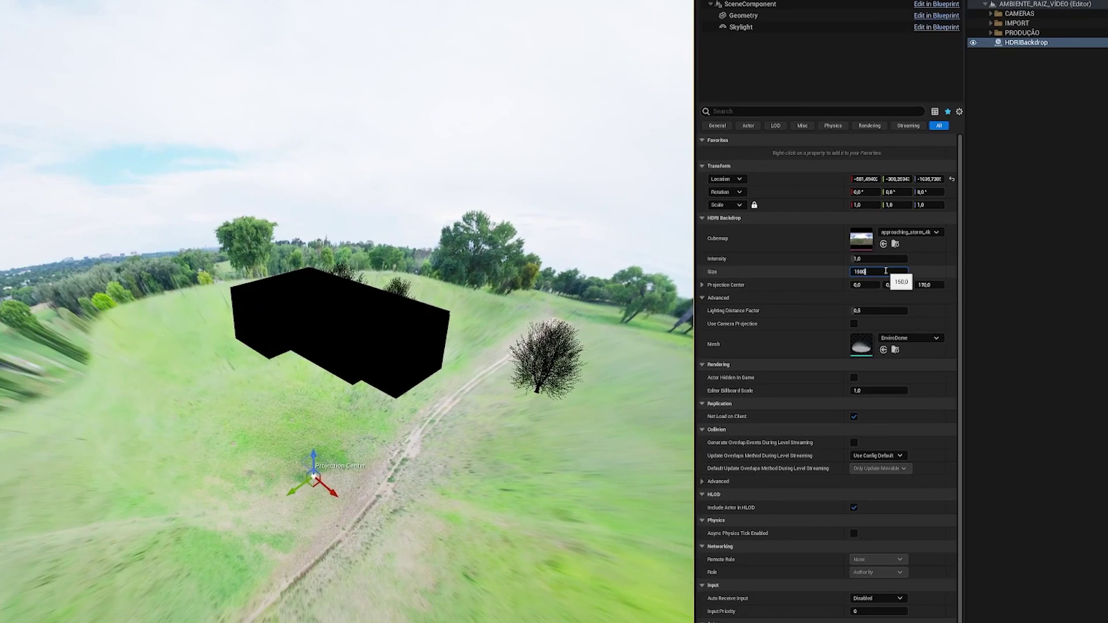
{"action": "key", "text": "Return"}
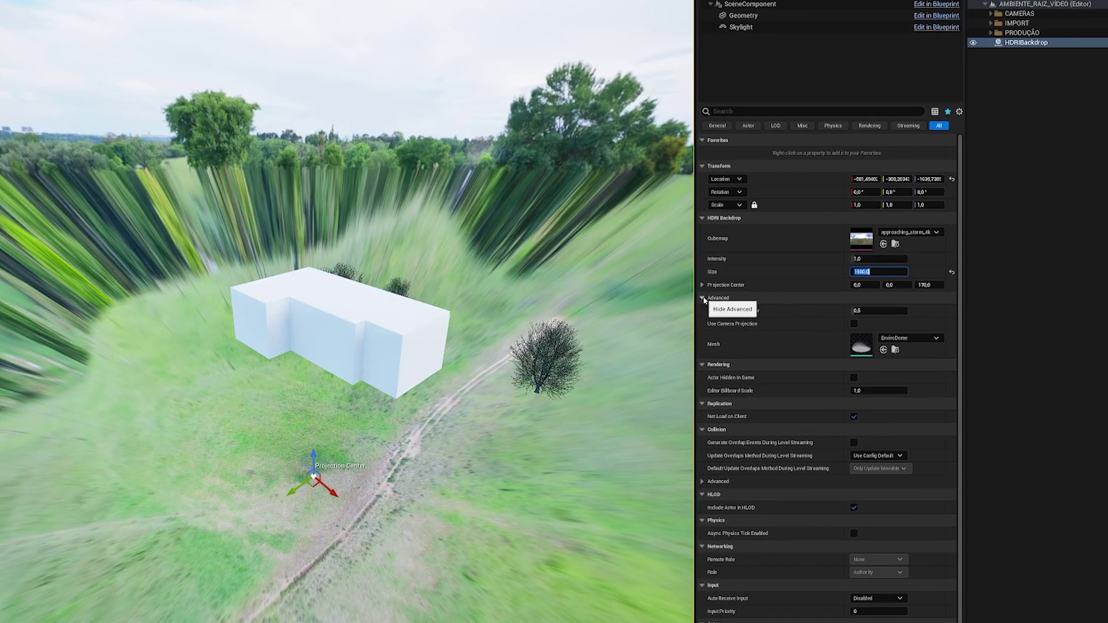
{"action": "mouse_move", "coordinate": [742, 329]}
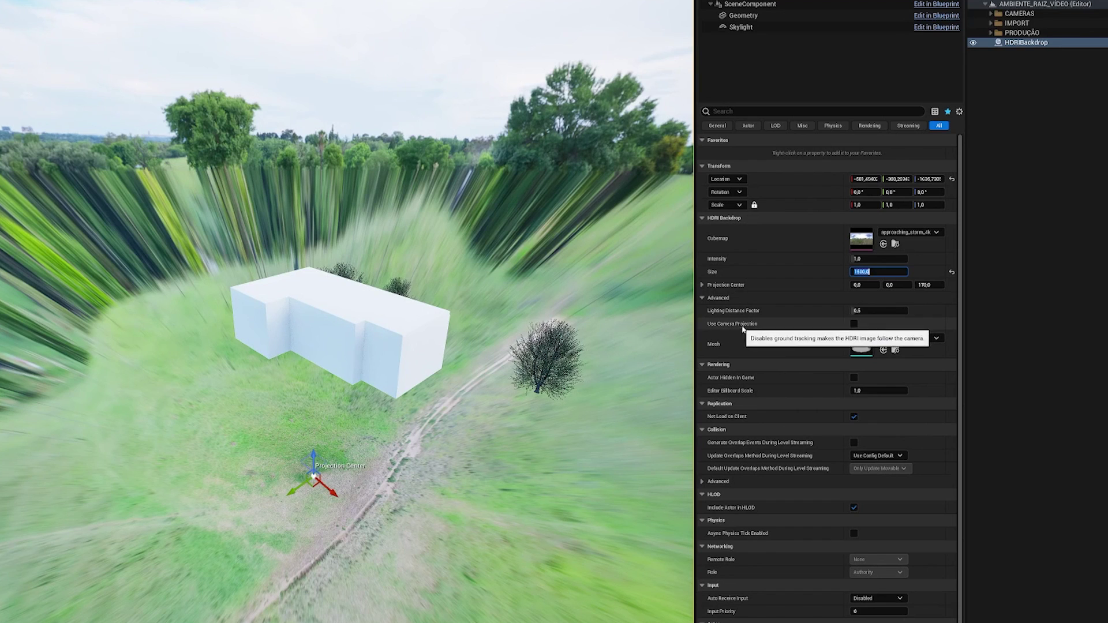
{"action": "left_click", "coordinate": [854, 323]}
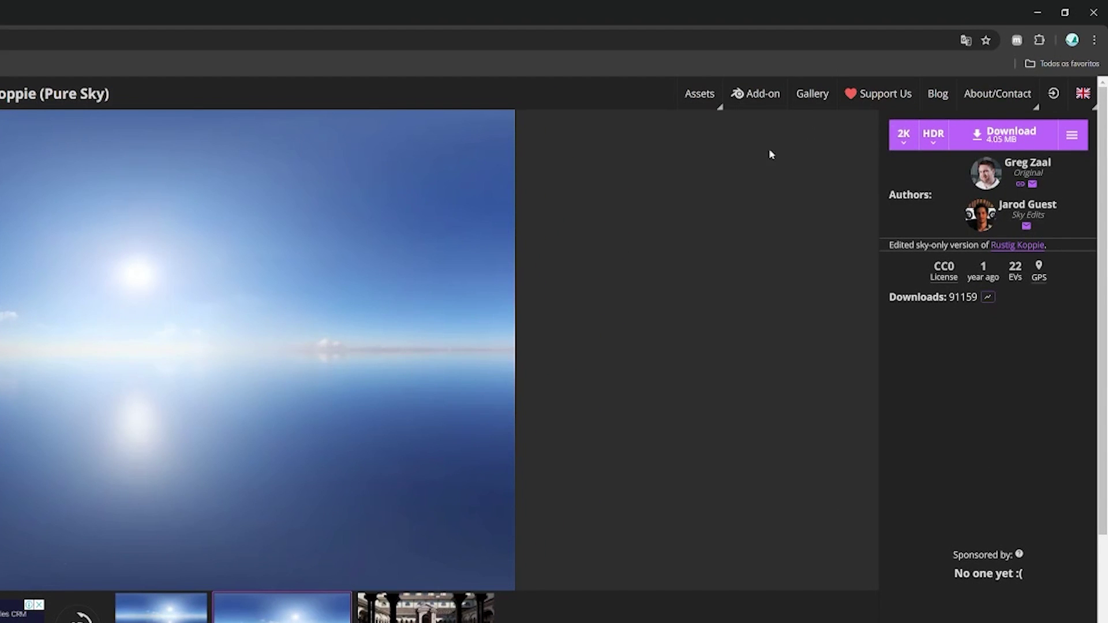
Step: Download the Rustig Koppie Pure Sky HDRI at 2K resolution in HDR format
{"action": "left_click", "coordinate": [897, 145]}
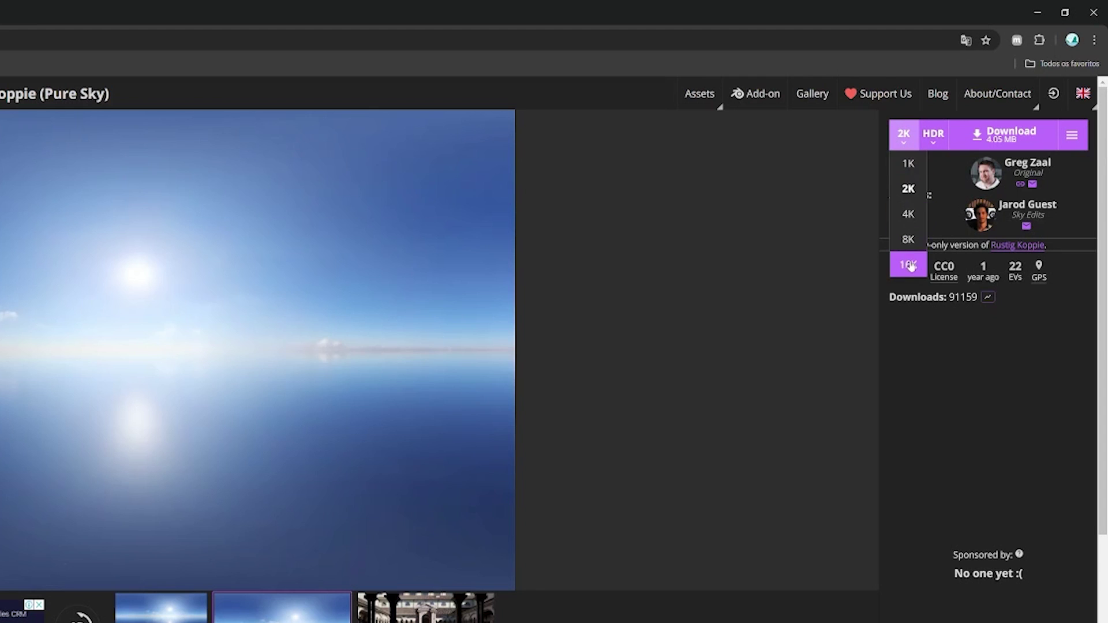
{"action": "left_click", "coordinate": [911, 200]}
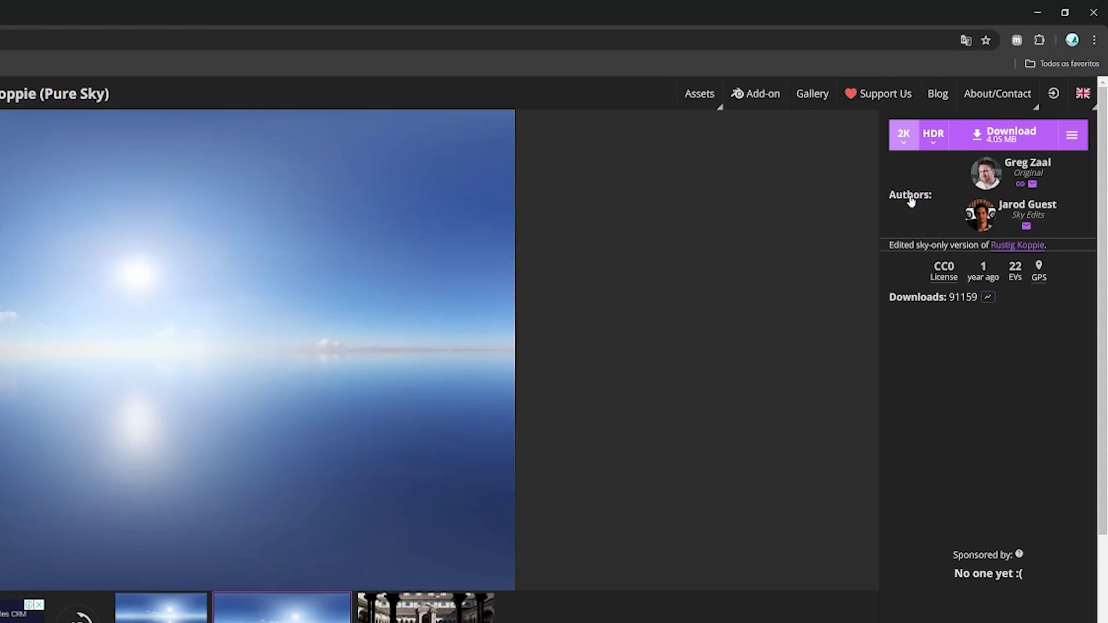
{"action": "left_click", "coordinate": [933, 141]}
{"action": "left_click", "coordinate": [939, 163]}
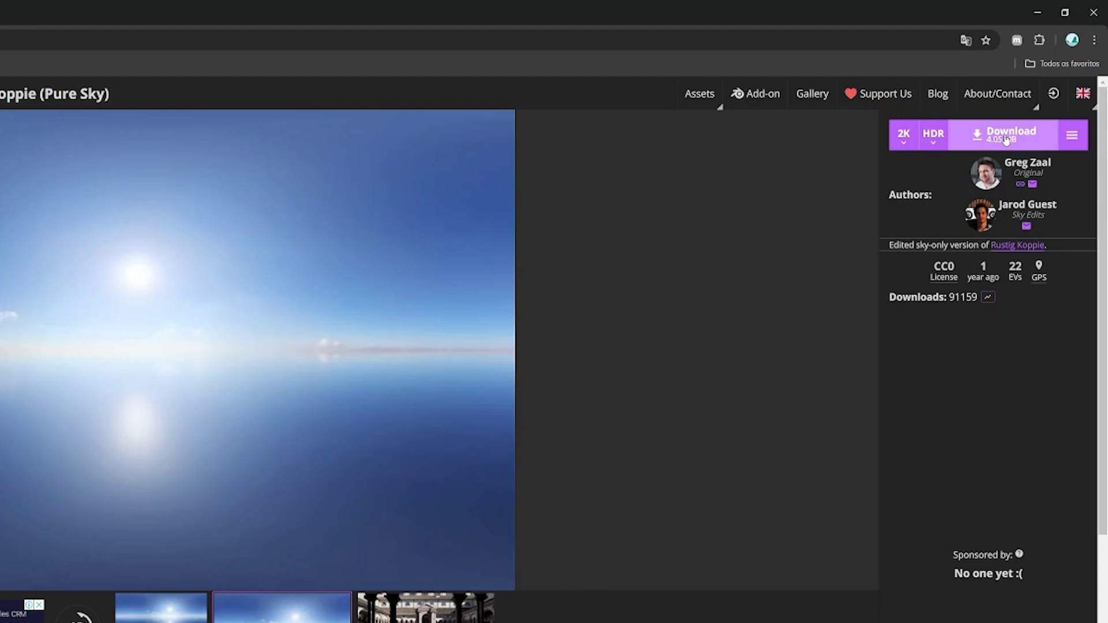
{"action": "left_click", "coordinate": [1006, 139]}
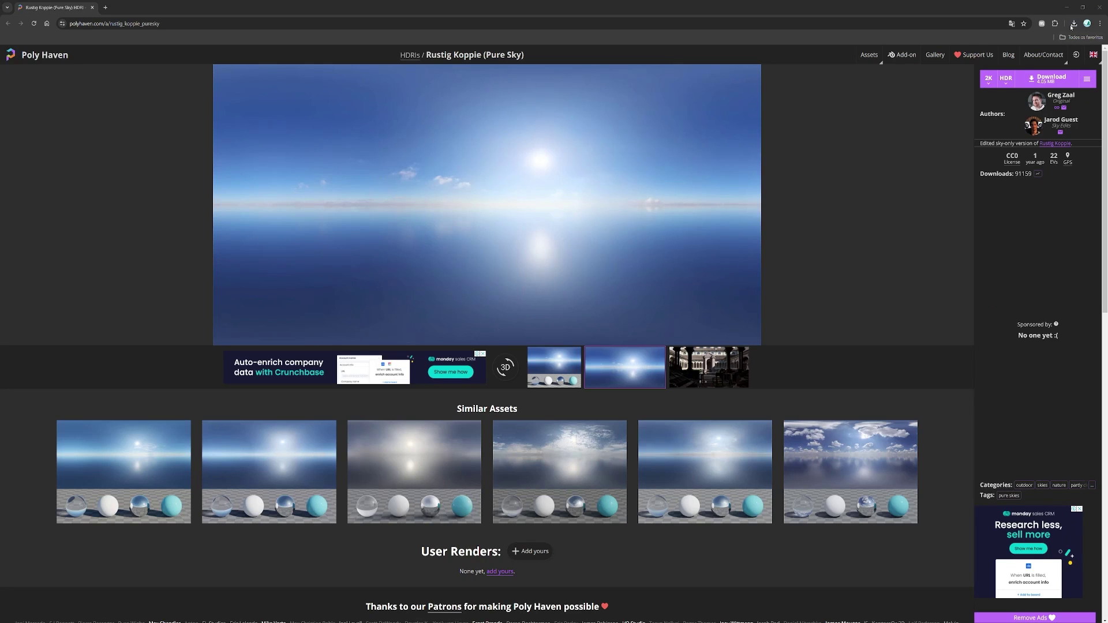
Step: Show the downloaded rustig_koppie_puresky_2k.hdr in its folder, then return to Unreal
{"action": "left_click", "coordinate": [1071, 26]}
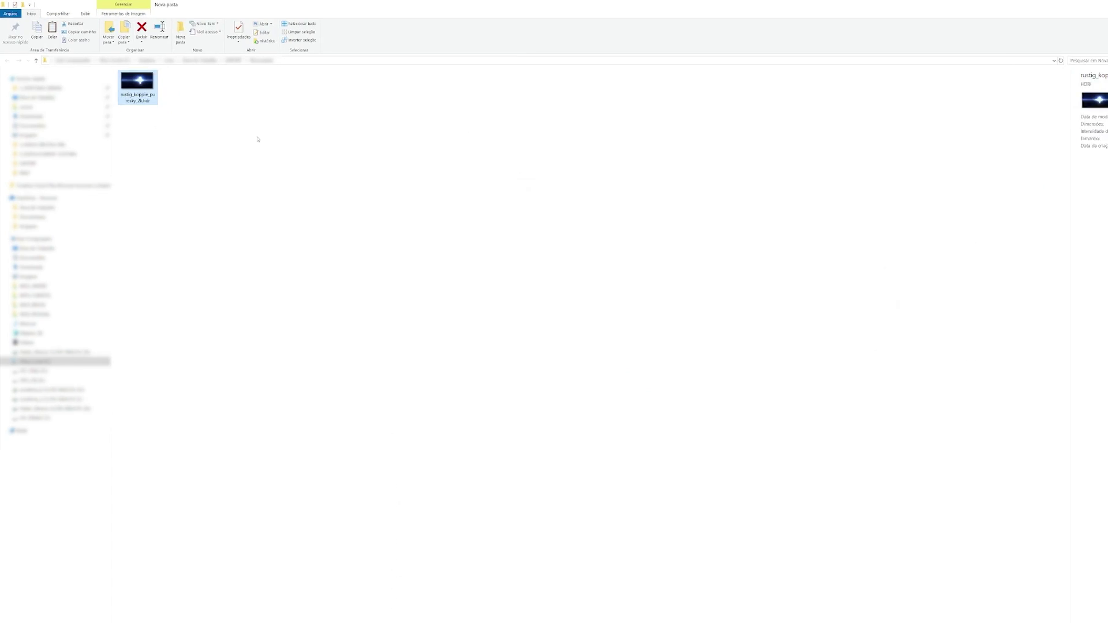
{"action": "scroll", "coordinate": [258, 139], "scroll_direction": "up", "scroll_amount": 1, "text": "ctrl"}
{"action": "scroll", "coordinate": [257, 139], "scroll_direction": "up", "scroll_amount": 2, "text": "ctrl"}
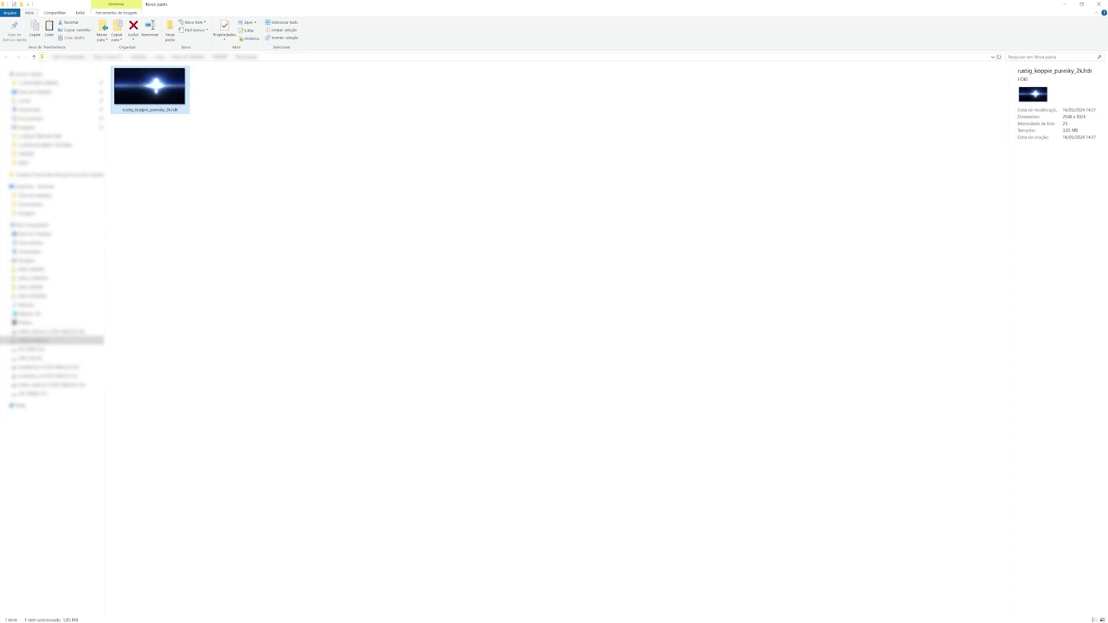
{"action": "left_click", "coordinate": [332, 597]}
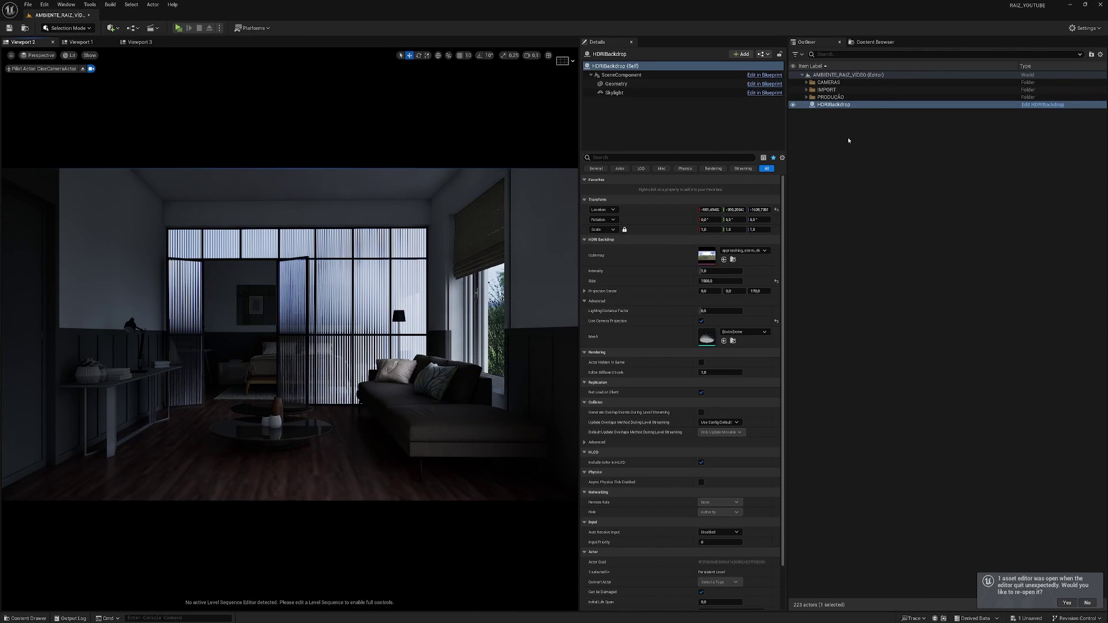
Step: Clear the selection and browse the Content folder in the Content Browser
{"action": "left_click", "coordinate": [841, 148]}
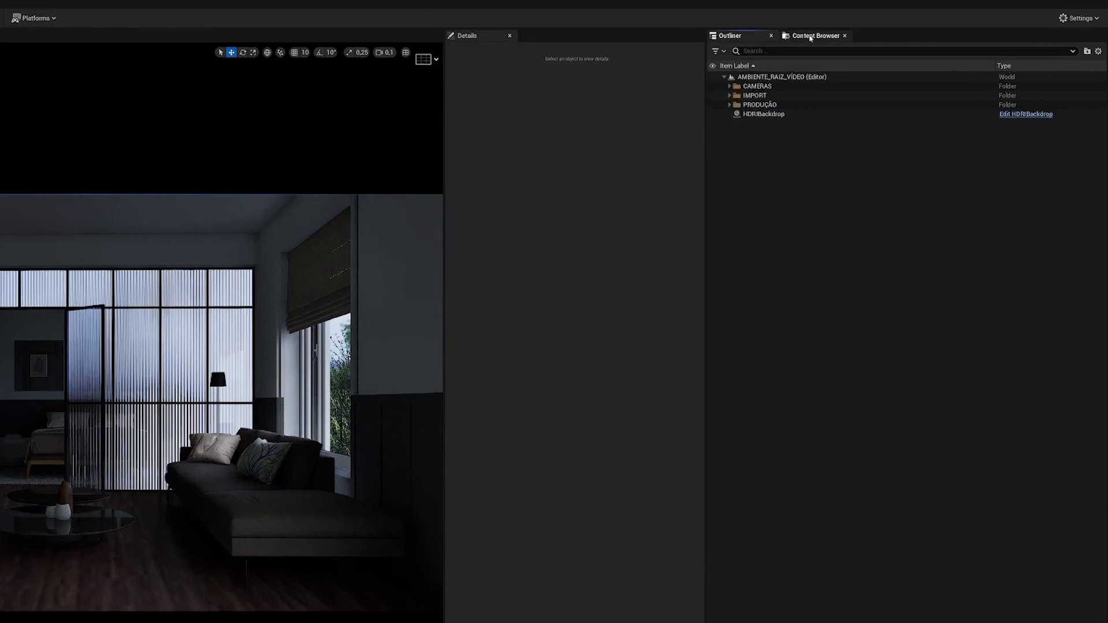
{"action": "left_click", "coordinate": [874, 42]}
{"action": "left_click", "coordinate": [800, 135]}
{"action": "left_click", "coordinate": [665, 107]}
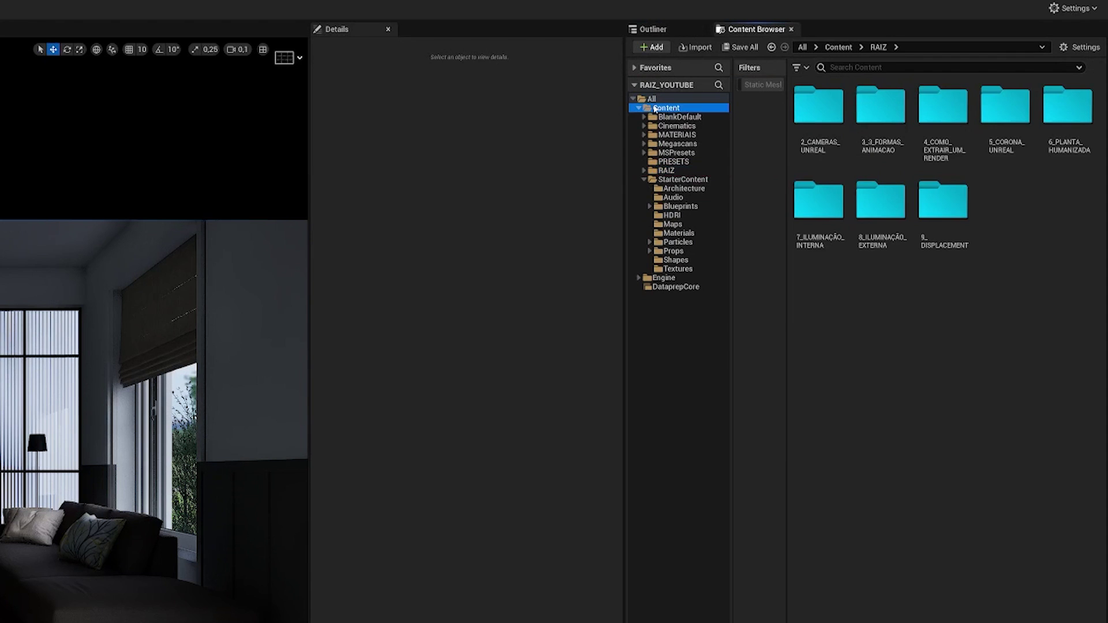
Step: Create and open a new HDRI folder under Content, with Explorer resized over Unreal
{"action": "right_click", "coordinate": [922, 423]}
{"action": "left_click", "coordinate": [964, 365]}
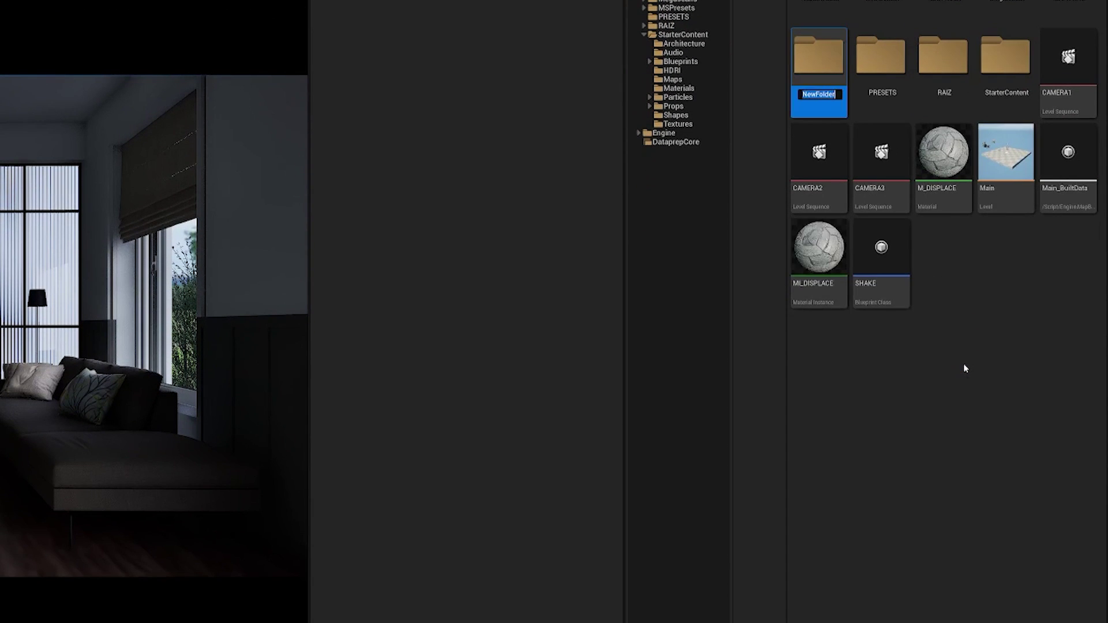
{"action": "type", "text": "HDRI"}
{"action": "key", "text": "Return"}
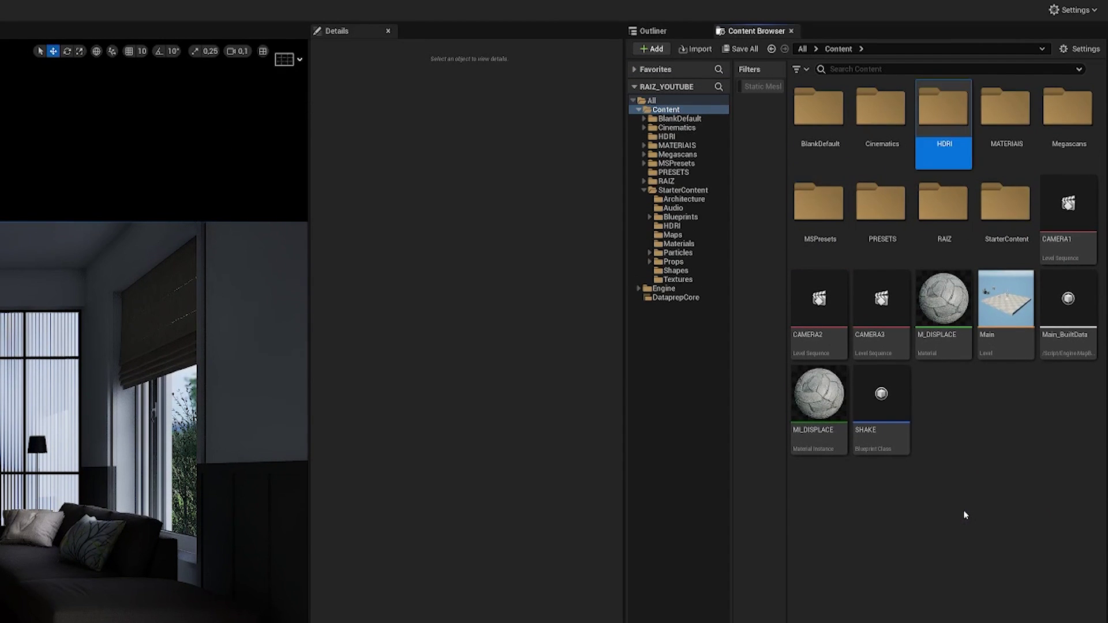
{"action": "double_click", "coordinate": [950, 127]}
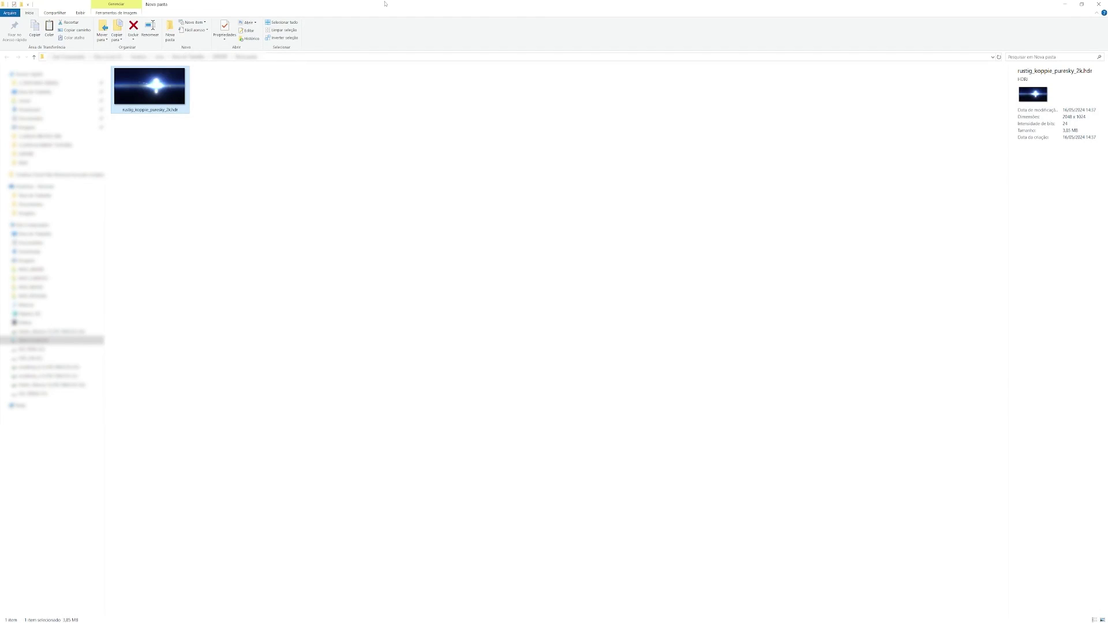
{"action": "double_click", "coordinate": [385, 4]}
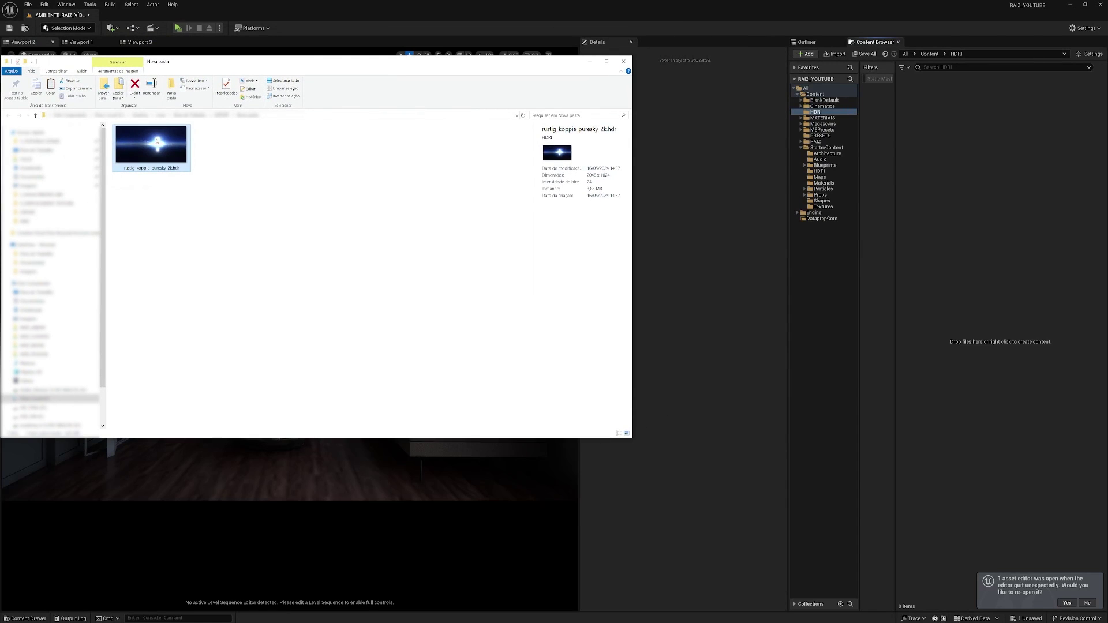
Step: Import rustig_koppie_puresky_2k.hdr into the HDRI folder by dragging it in, then minimize Explorer
{"action": "mouse_move", "coordinate": [151, 145]}
{"action": "left_mouse_down"}
{"action": "mouse_move", "coordinate": [690, 159]}
{"action": "mouse_move", "coordinate": [938, 140]}
{"action": "left_mouse_up"}
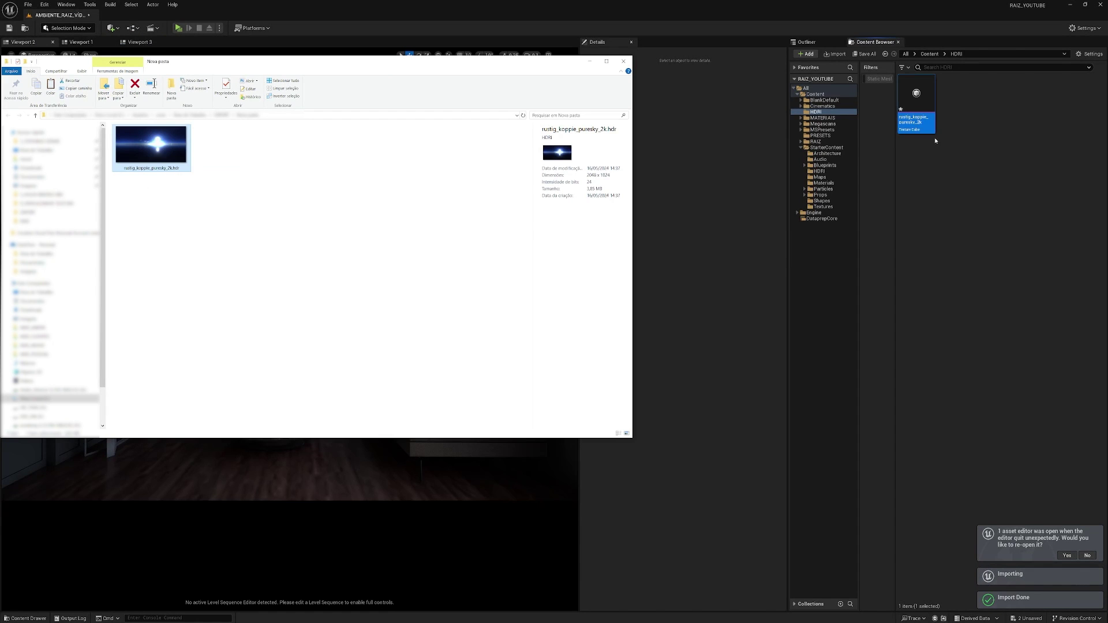
{"action": "left_click", "coordinate": [587, 64]}
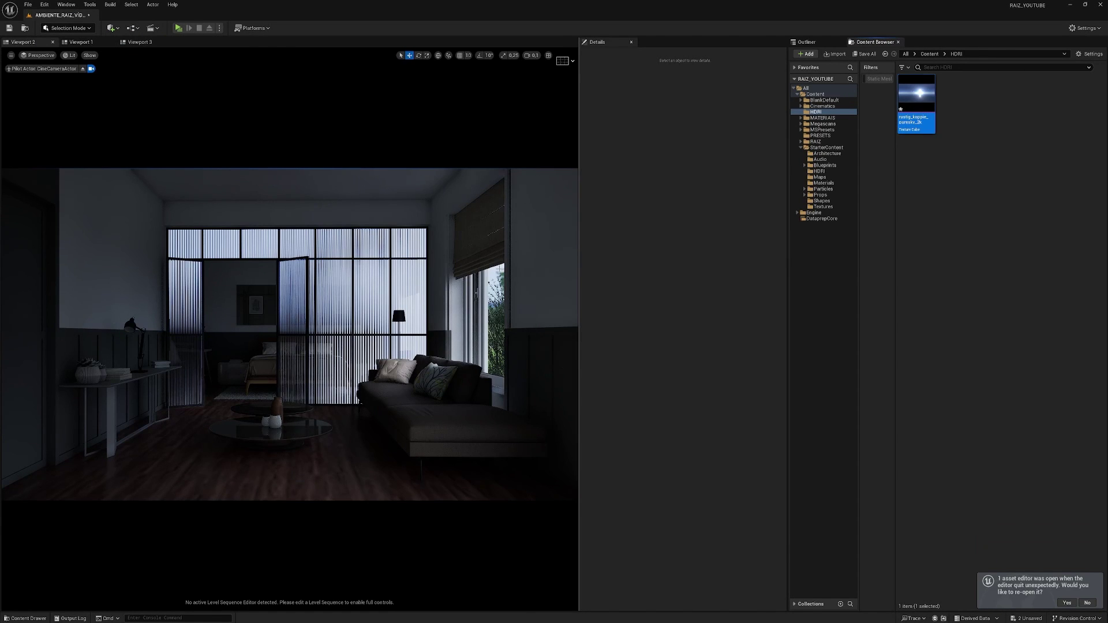
Step: Assign the rustig_koppie_puresky cubemap to the HDRI Backdrop and set its Intensity to 0,2
{"action": "left_click", "coordinate": [493, 323]}
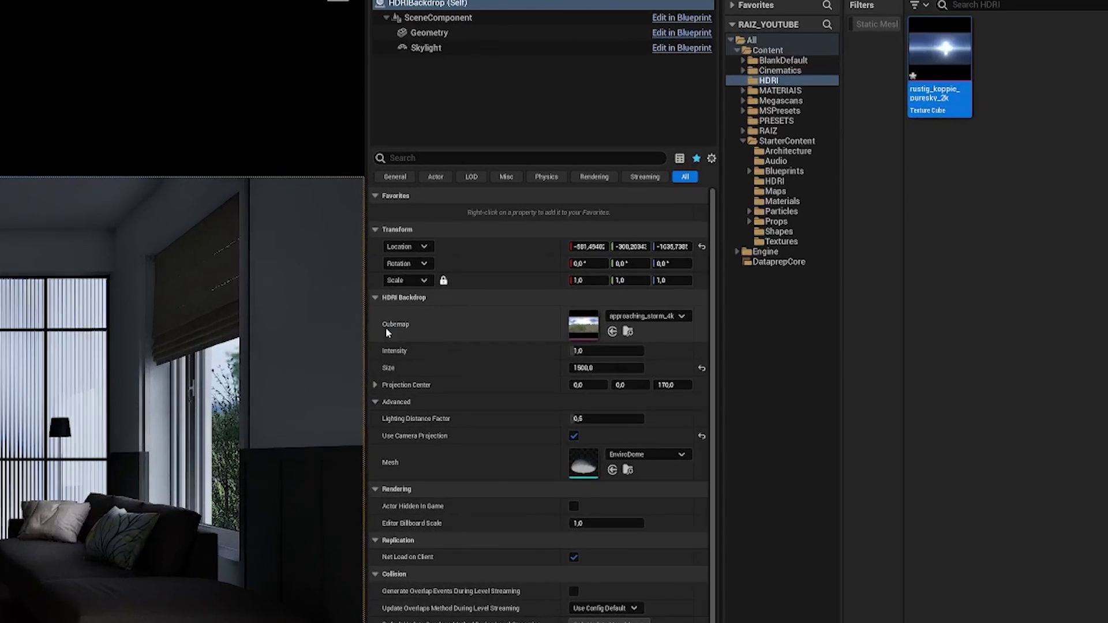
{"action": "left_click_drag", "start_coordinate": [940, 49], "coordinate": [584, 325]}
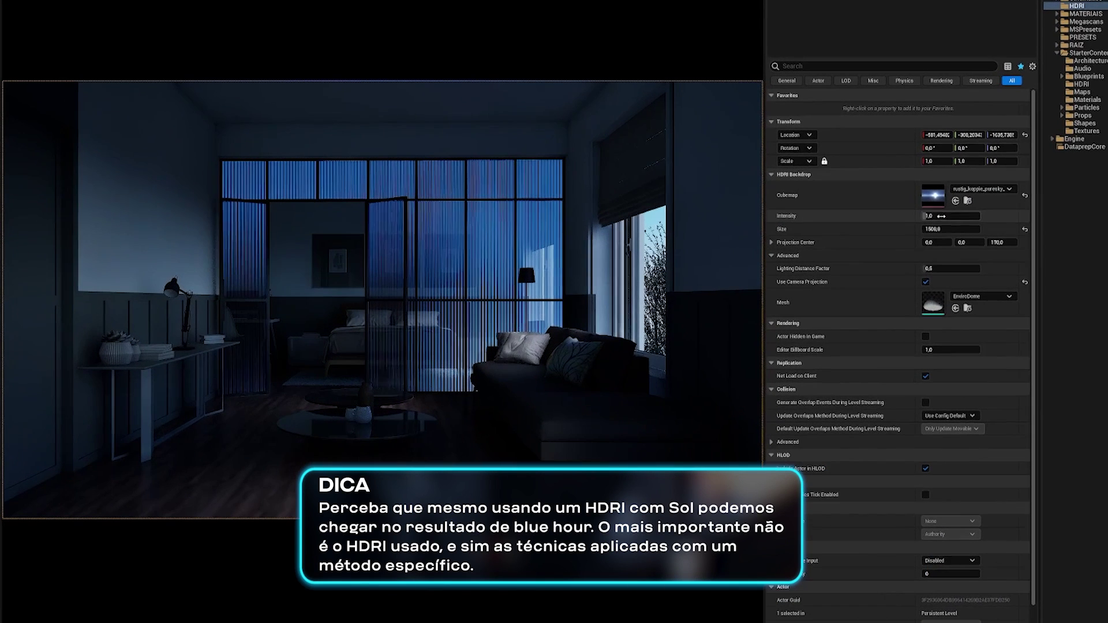
{"action": "left_click", "coordinate": [720, 271]}
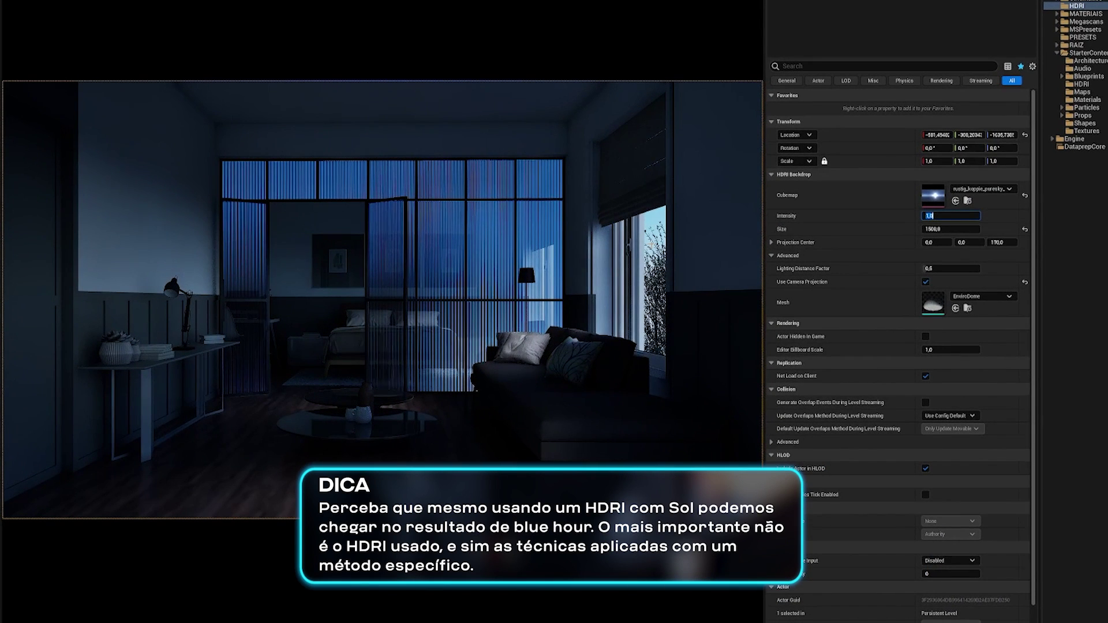
{"action": "type", "text": "0,2"}
{"action": "key", "text": "Return"}
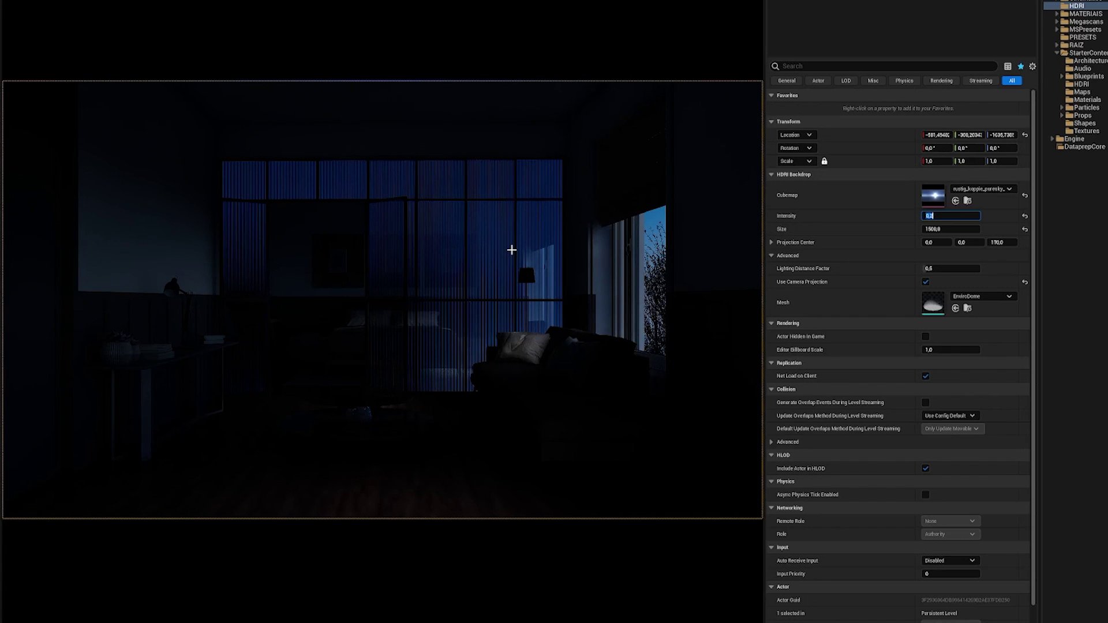
{"action": "left_click", "coordinate": [799, 55]}
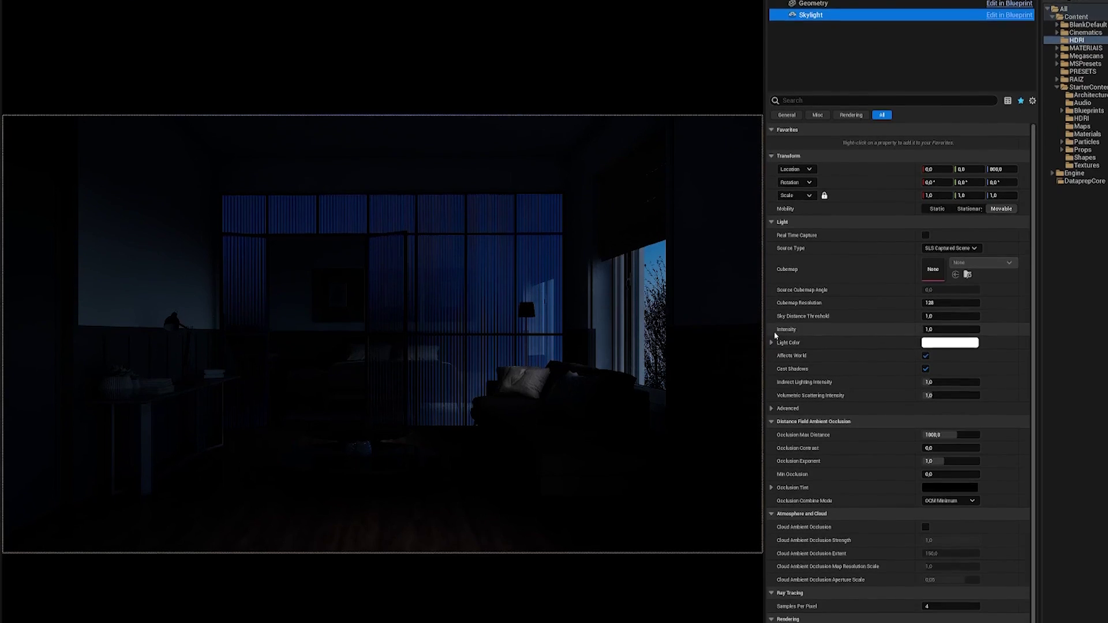
Step: Set the backdrop's Skylight Intensity to 0,5 to darken the room
{"action": "left_click", "coordinate": [949, 288]}
{"action": "type", "text": "0,5"}
{"action": "key", "text": "Return"}
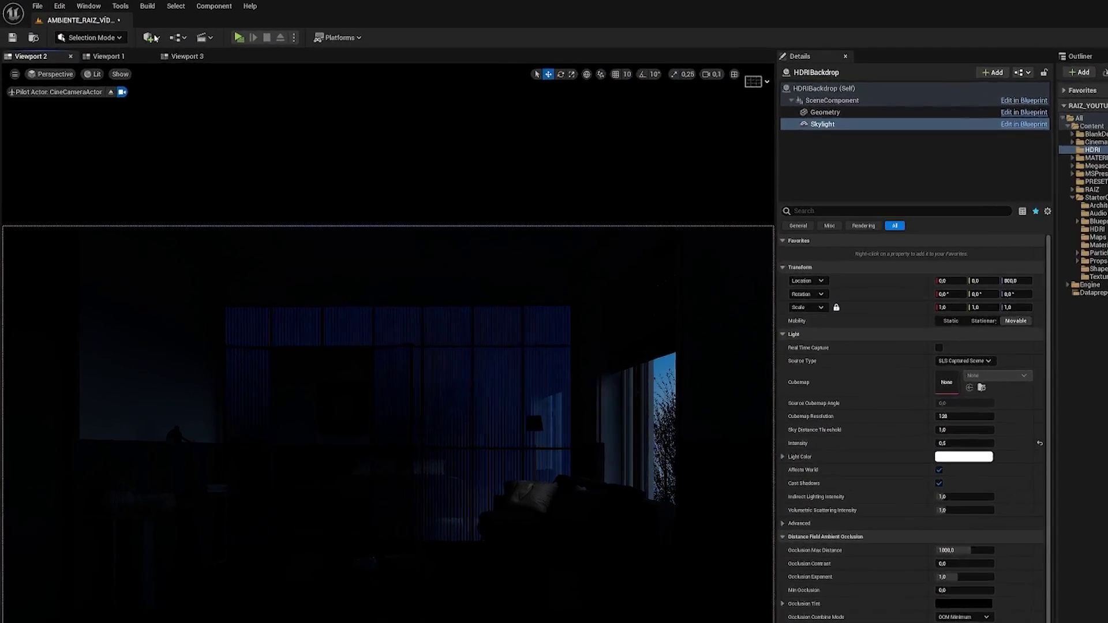
{"action": "left_click", "coordinate": [110, 27]}
Step: Add a Directional Light, rotate it with Ctrl+L to aim sunlight into the room, and make it Movable
{"action": "mouse_move", "coordinate": [209, 185]}
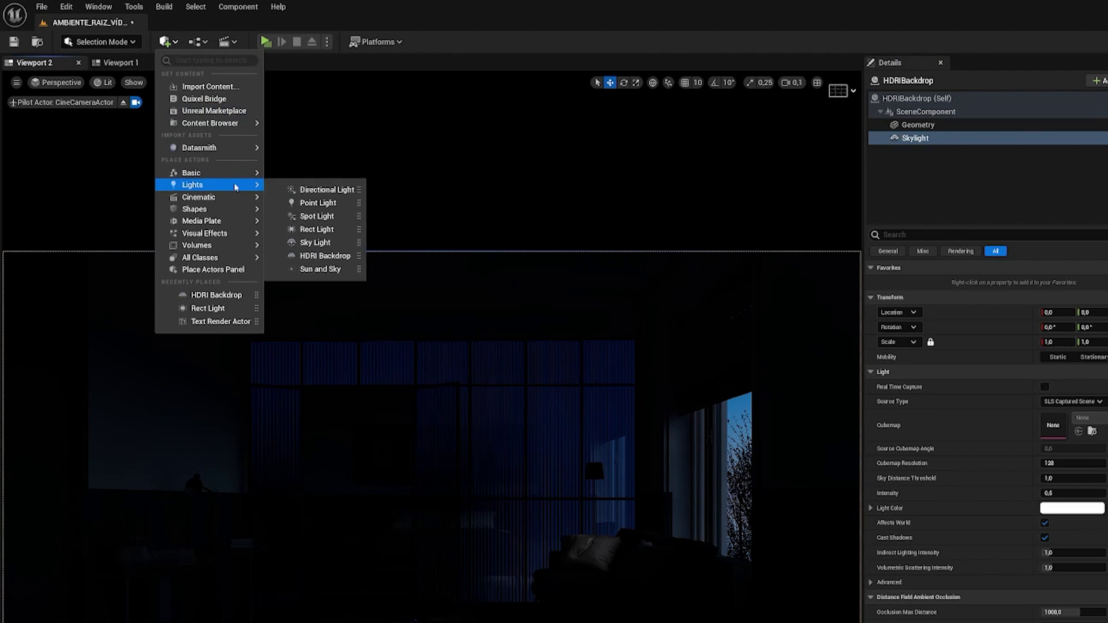
{"action": "left_click", "coordinate": [320, 189]}
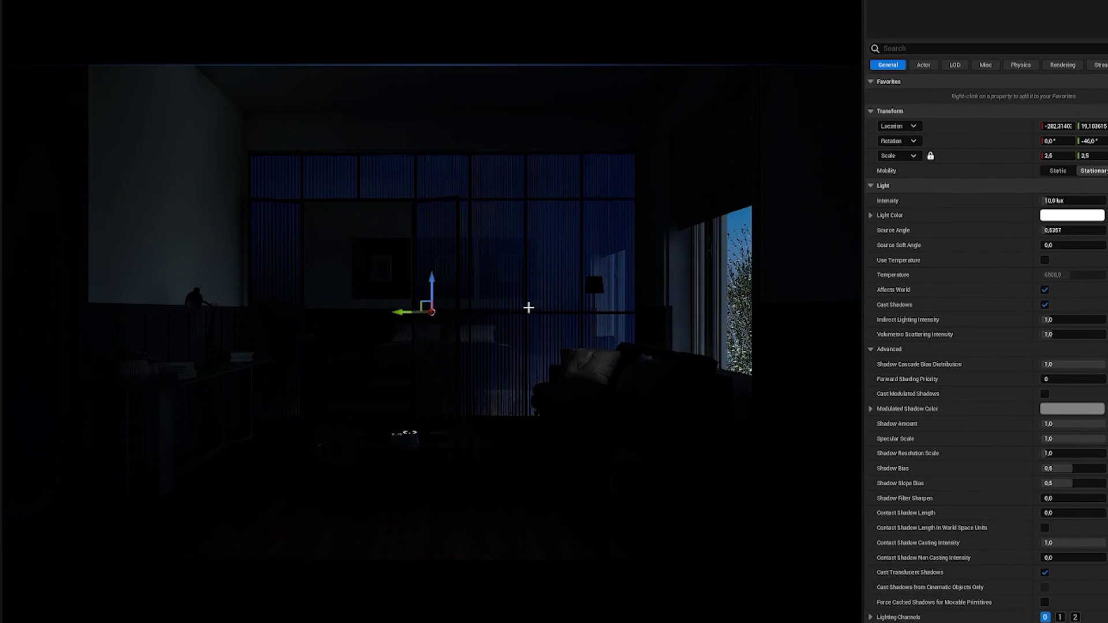
{"action": "key", "text": "ctrl+l"}
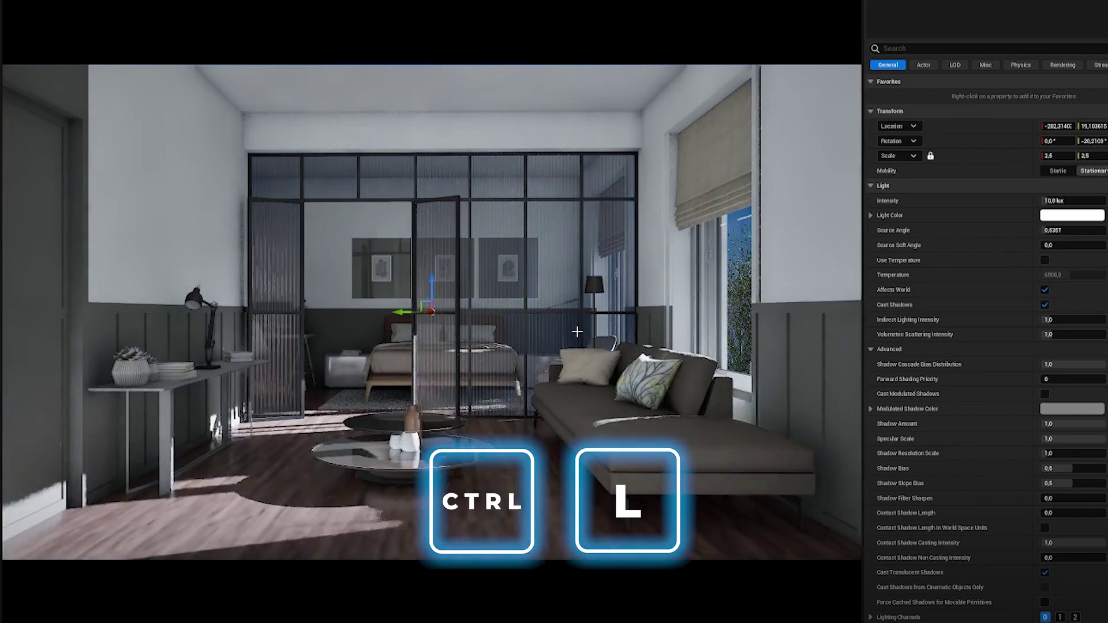
{"action": "mouse_move", "coordinate": [577, 337]}
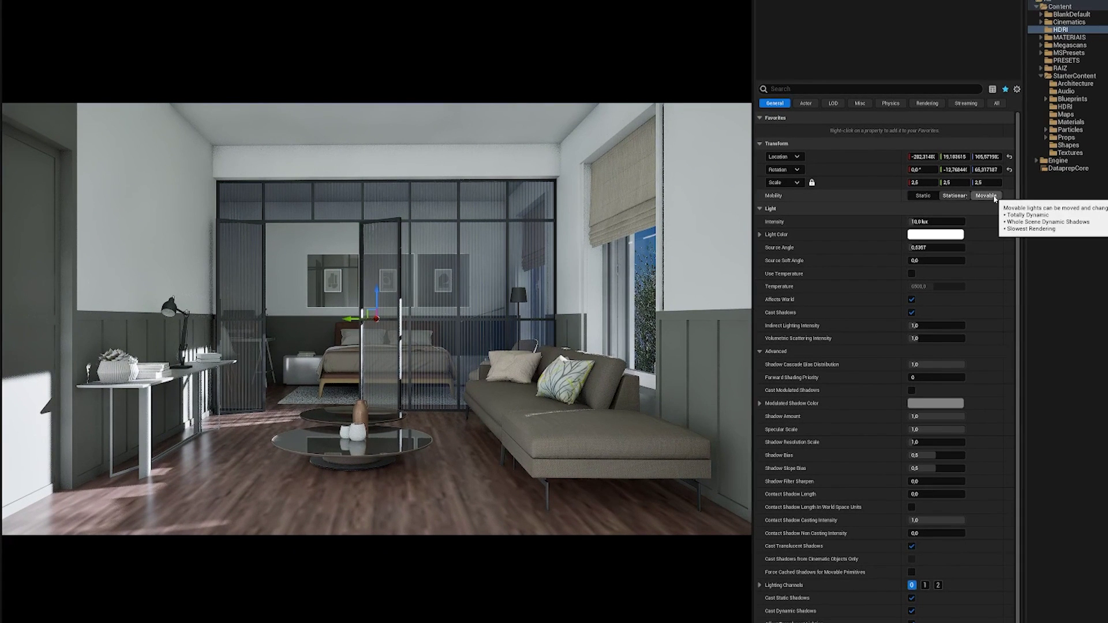
{"action": "left_click", "coordinate": [993, 197]}
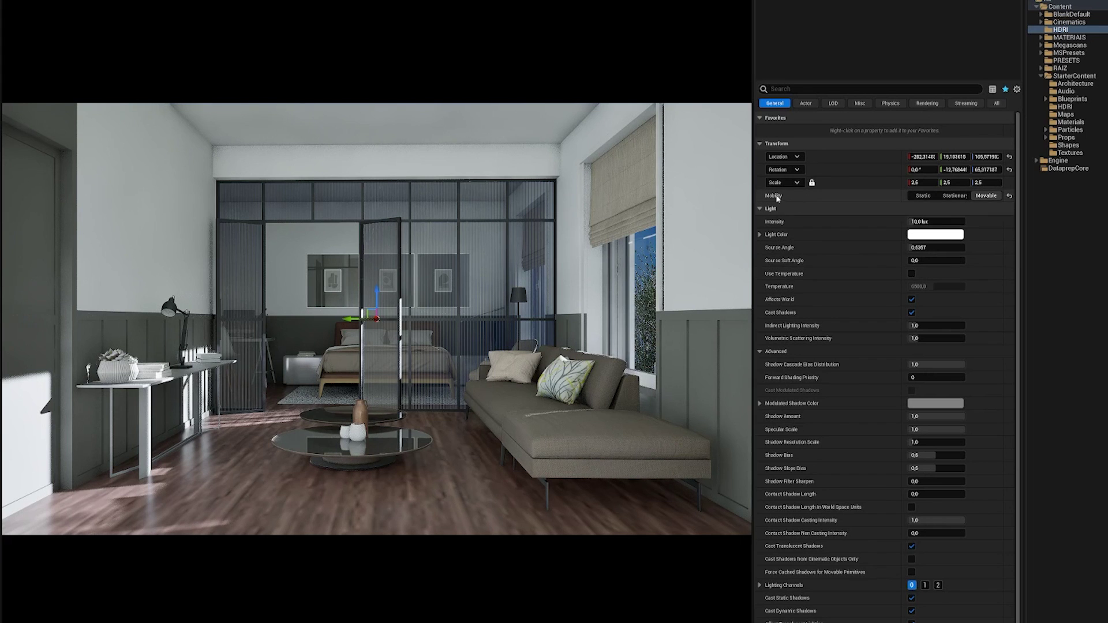
{"action": "mouse_move", "coordinate": [779, 199]}
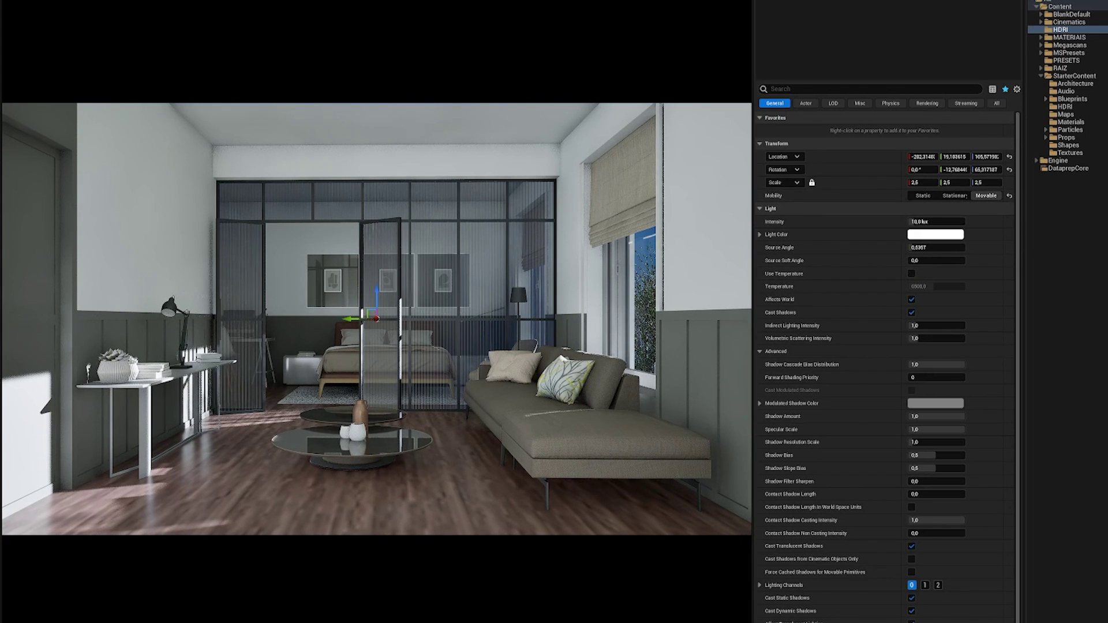
Step: Set the Directional Light's Intensity to 0,5 lux and its Source Angle to 30
{"action": "left_click", "coordinate": [934, 221]}
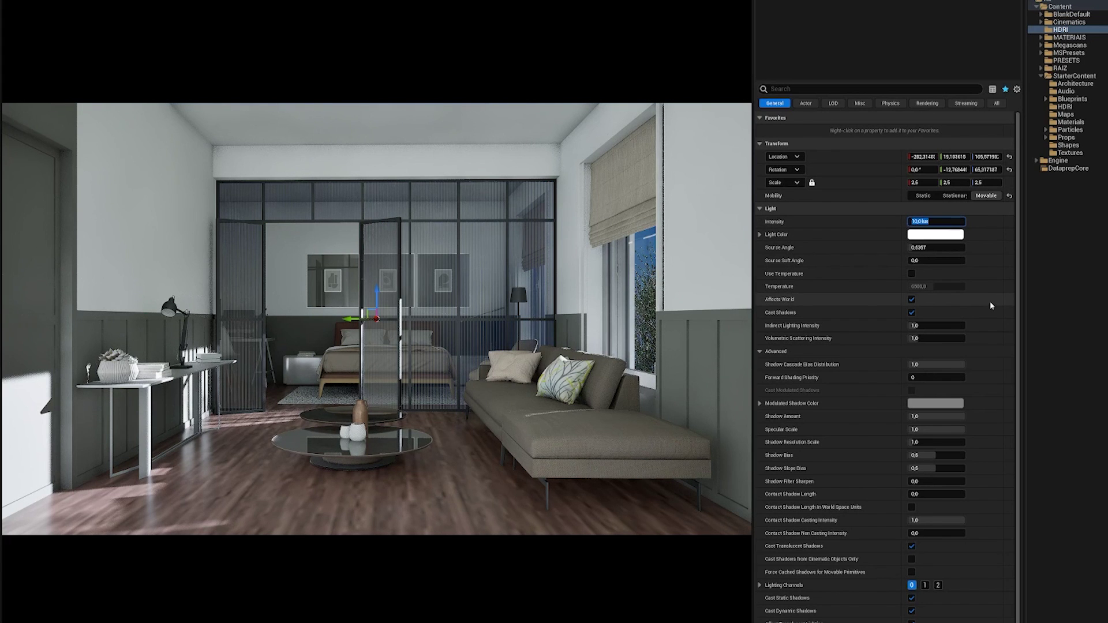
{"action": "type", "text": "0,5"}
{"action": "key", "text": "Return"}
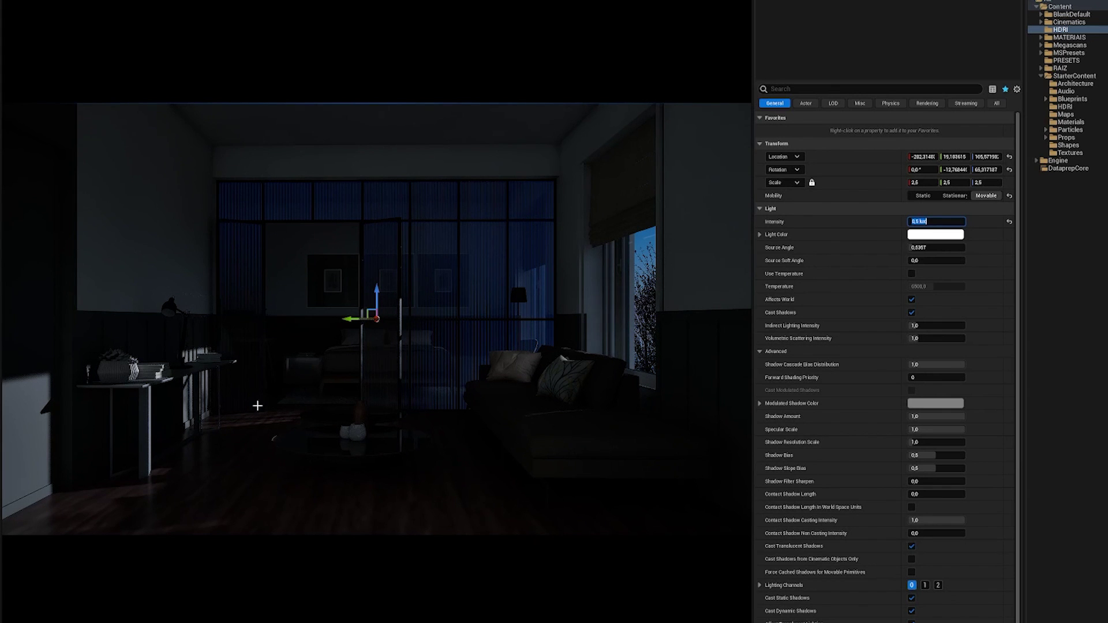
{"action": "left_click", "coordinate": [923, 247]}
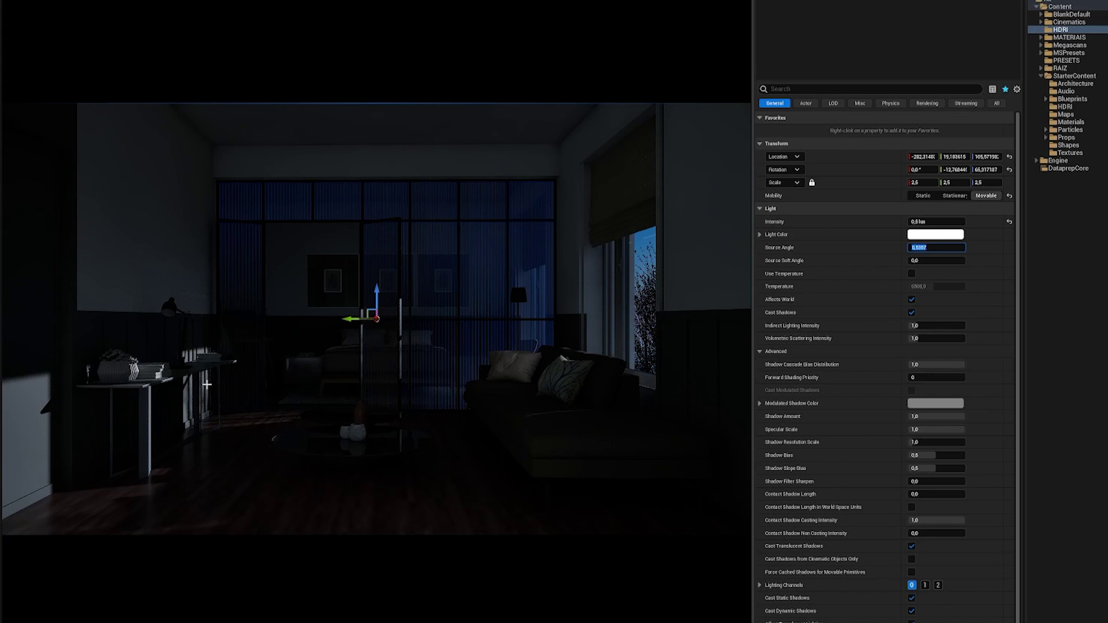
{"action": "type", "text": "30"}
{"action": "key", "text": "Return"}
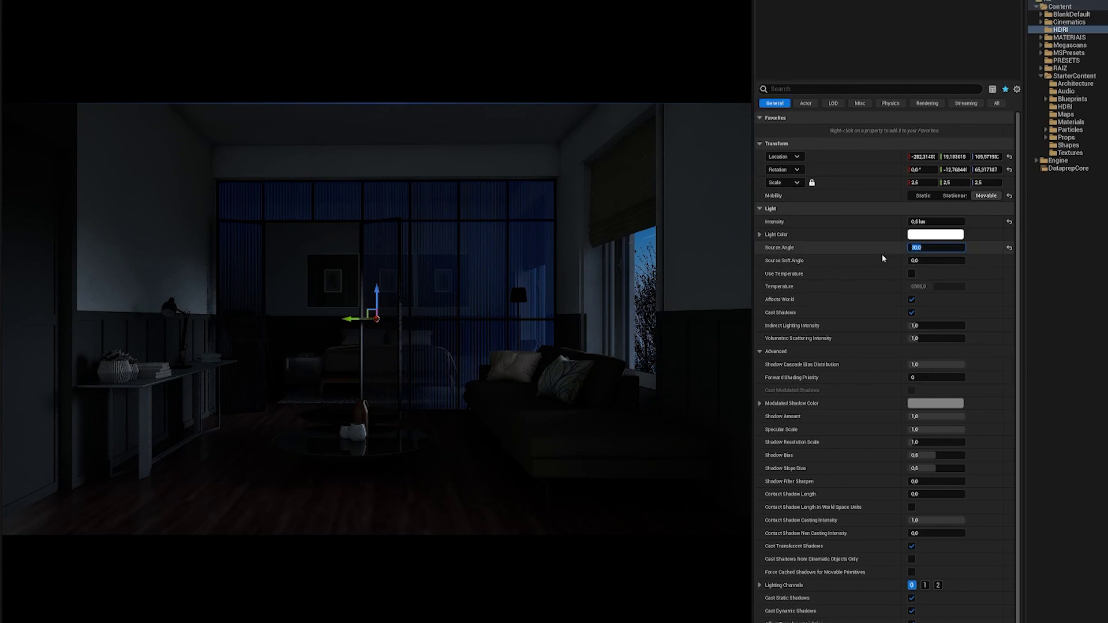
Step: Enable Use Temperature on the directional light, trying 2000 before settling on 15000
{"action": "left_click", "coordinate": [912, 274]}
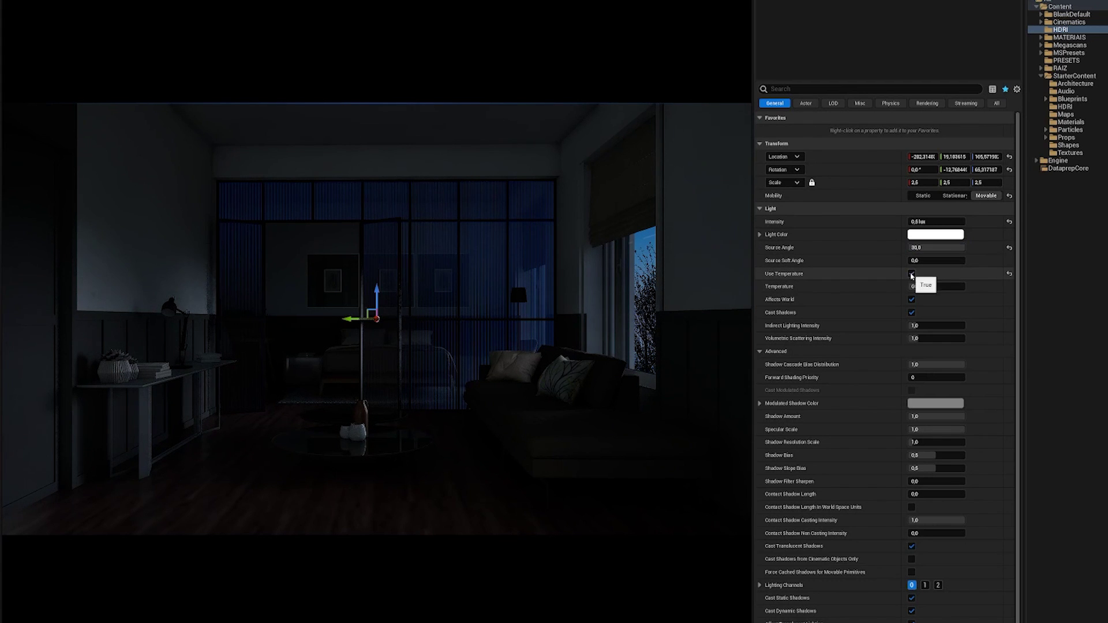
{"action": "left_click", "coordinate": [936, 287]}
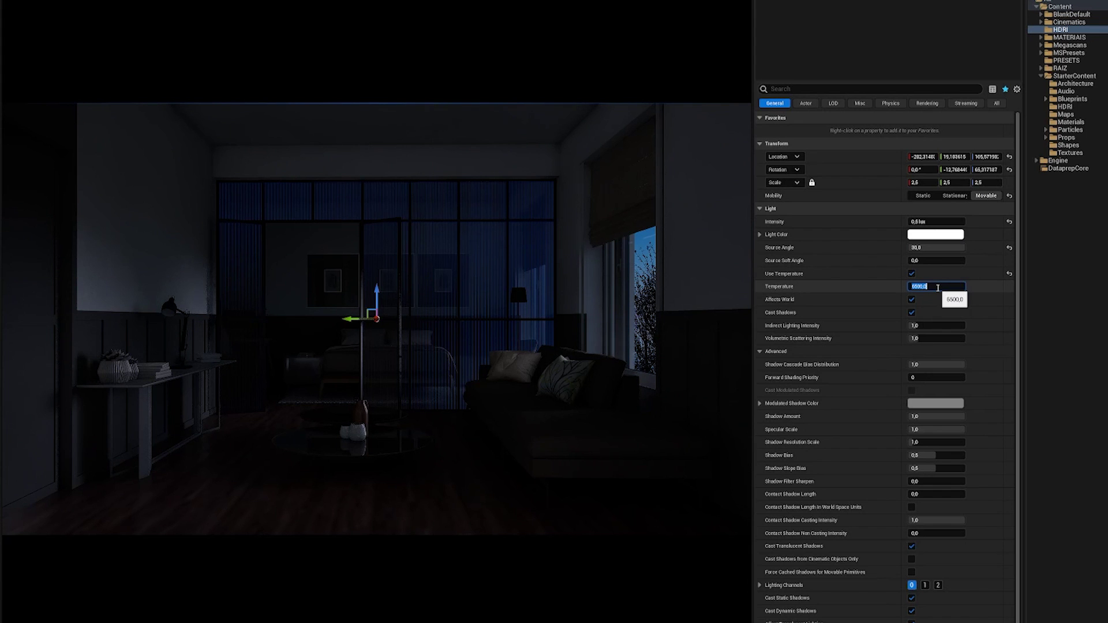
{"action": "type", "text": "2000"}
{"action": "key", "text": "Return"}
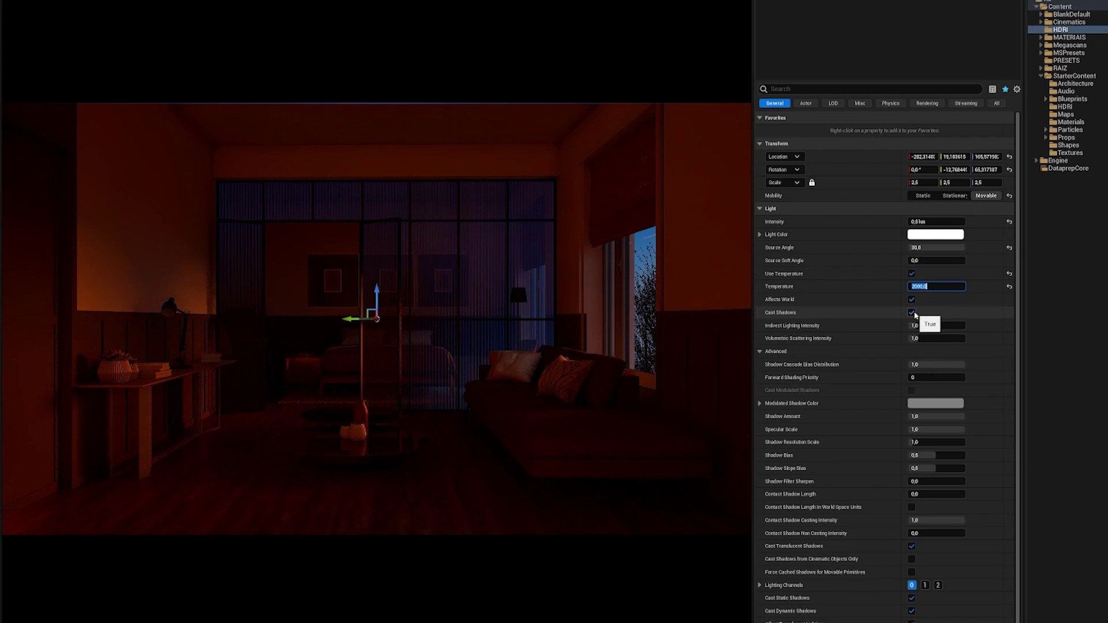
{"action": "type", "text": "15000"}
{"action": "key", "text": "Return"}
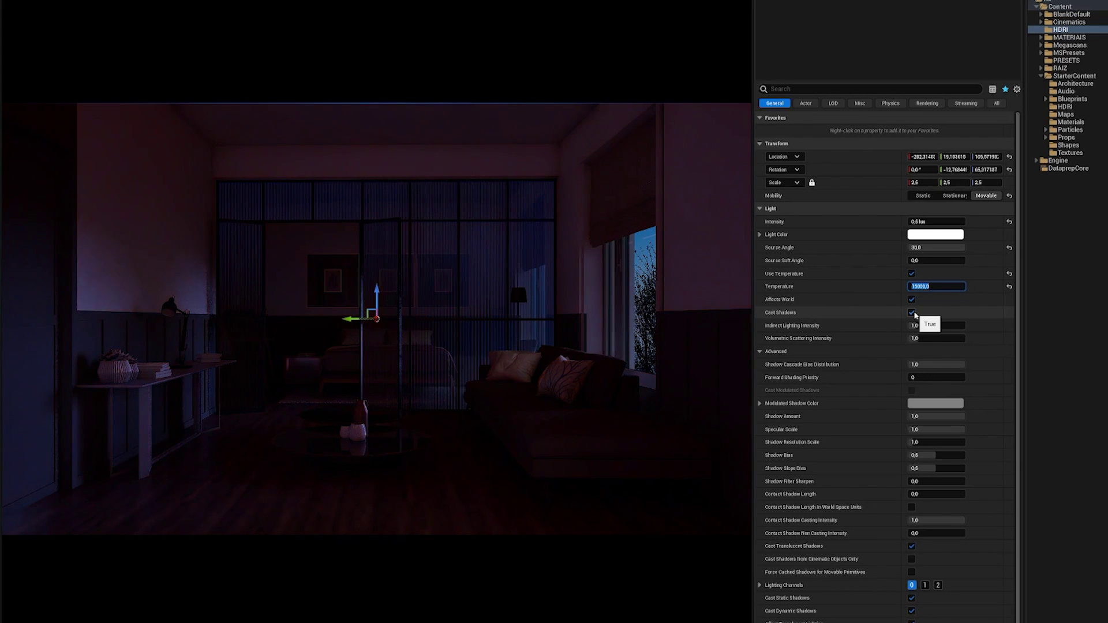
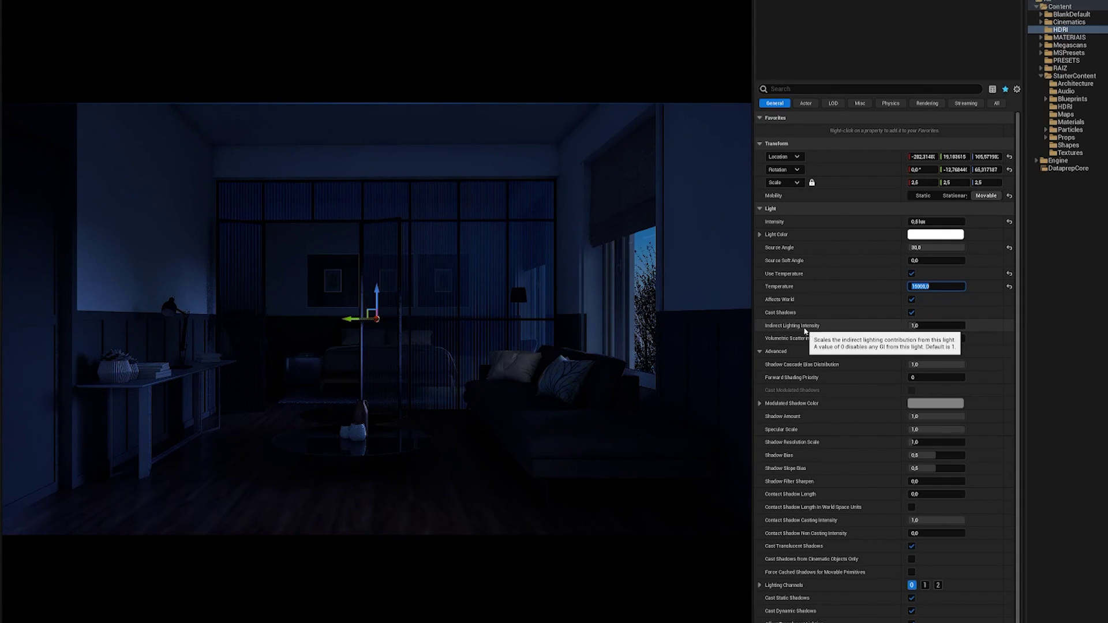
Step: Raise the moonlight DirectionalLight's indirect lighting intensity by entering 10
{"action": "left_click", "coordinate": [955, 325]}
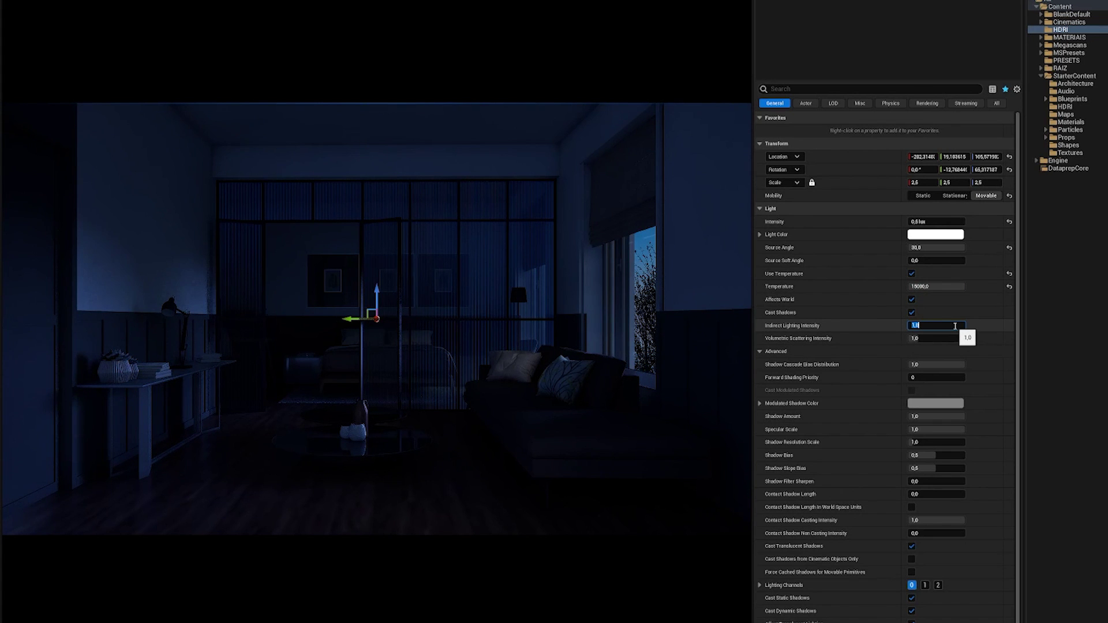
{"action": "type", "text": "10"}
{"action": "key", "text": "Return"}
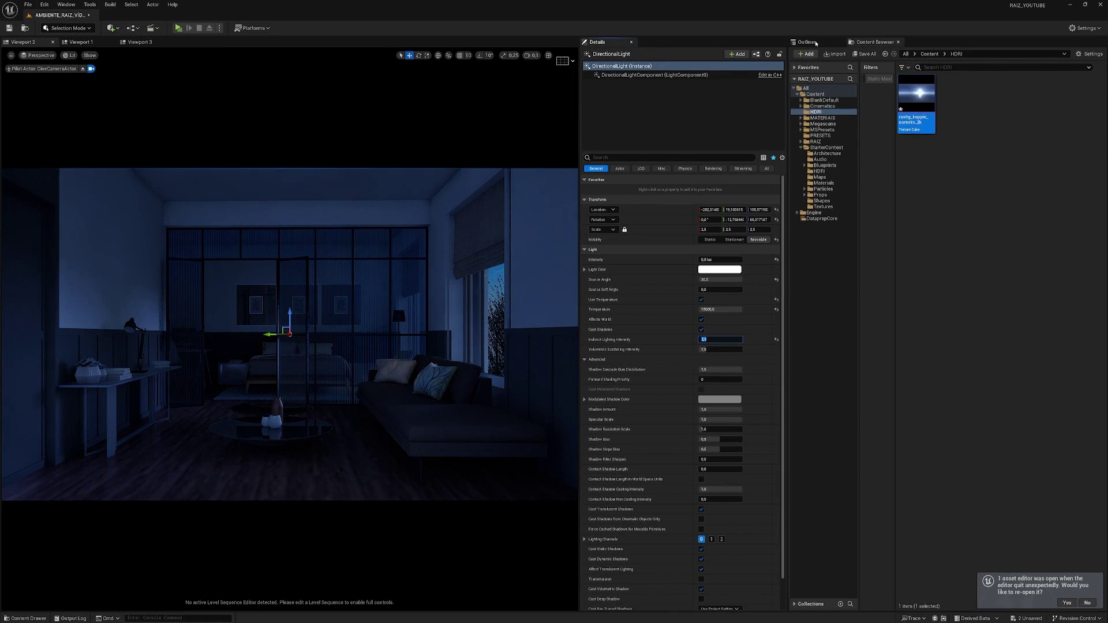
Step: Toggle the DirectionalLight off and on in the Outliner, then enter Game View and select floor PISO_
{"action": "left_click", "coordinate": [806, 42]}
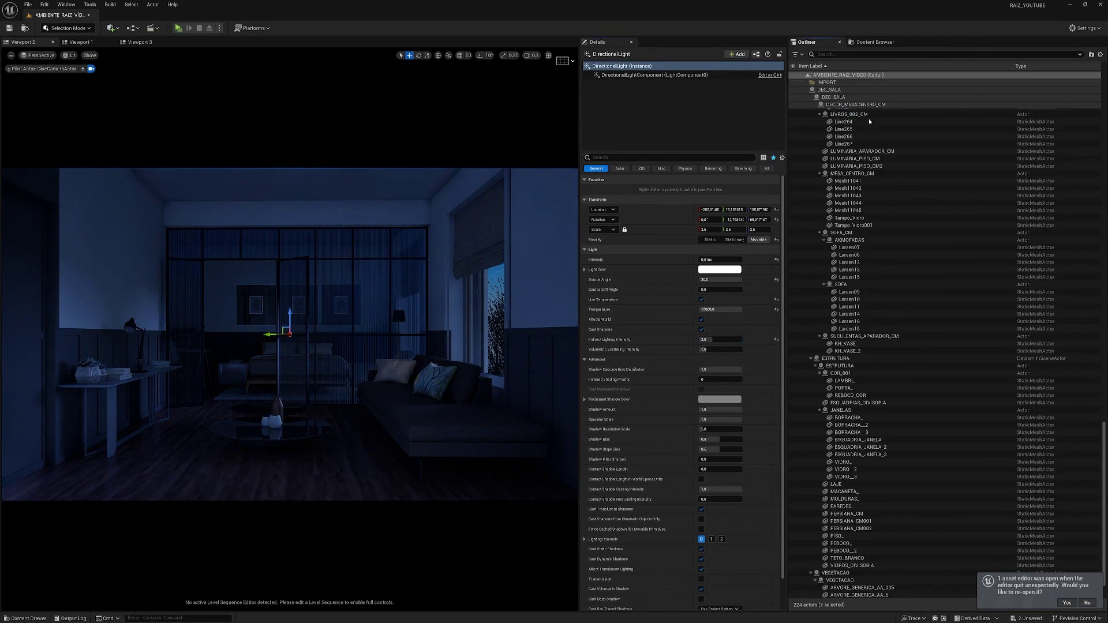
{"action": "left_click", "coordinate": [808, 90]}
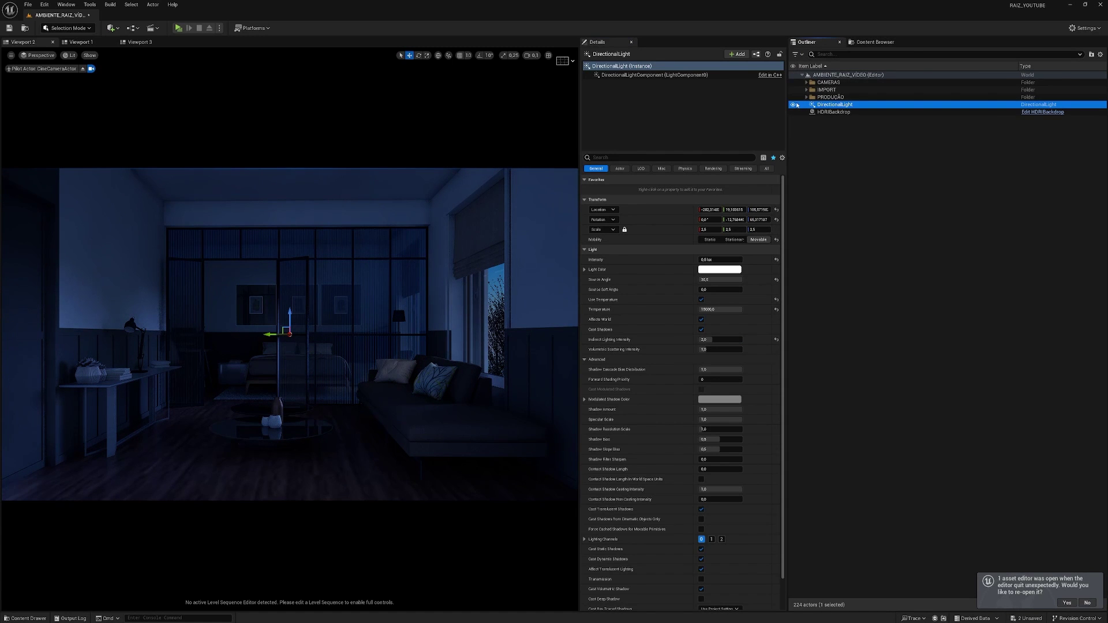
{"action": "left_click", "coordinate": [792, 105]}
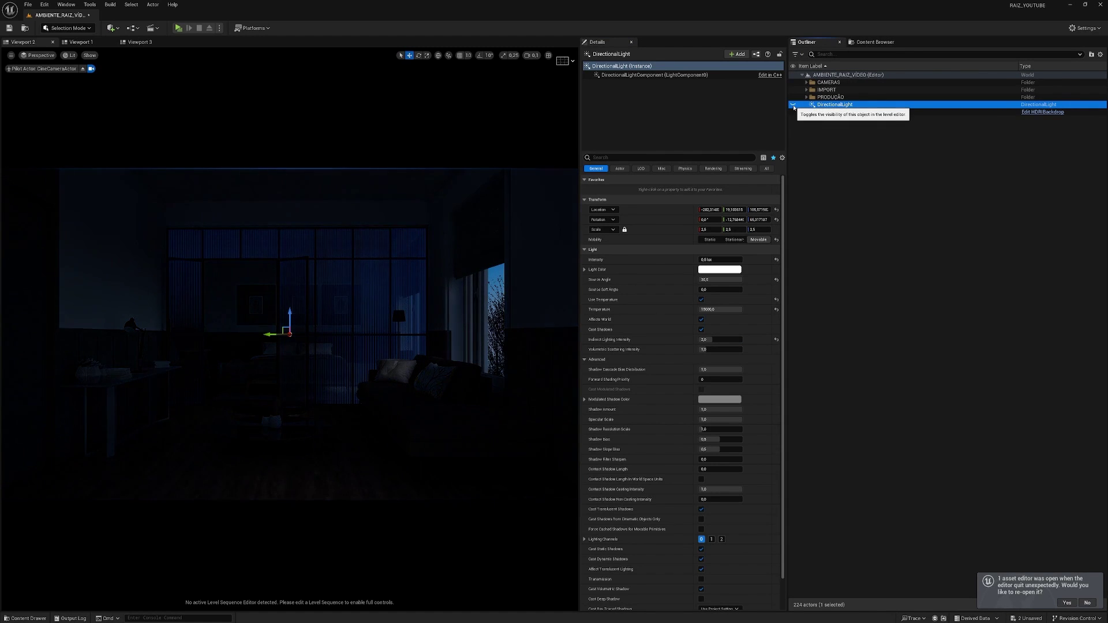
{"action": "left_click", "coordinate": [794, 106]}
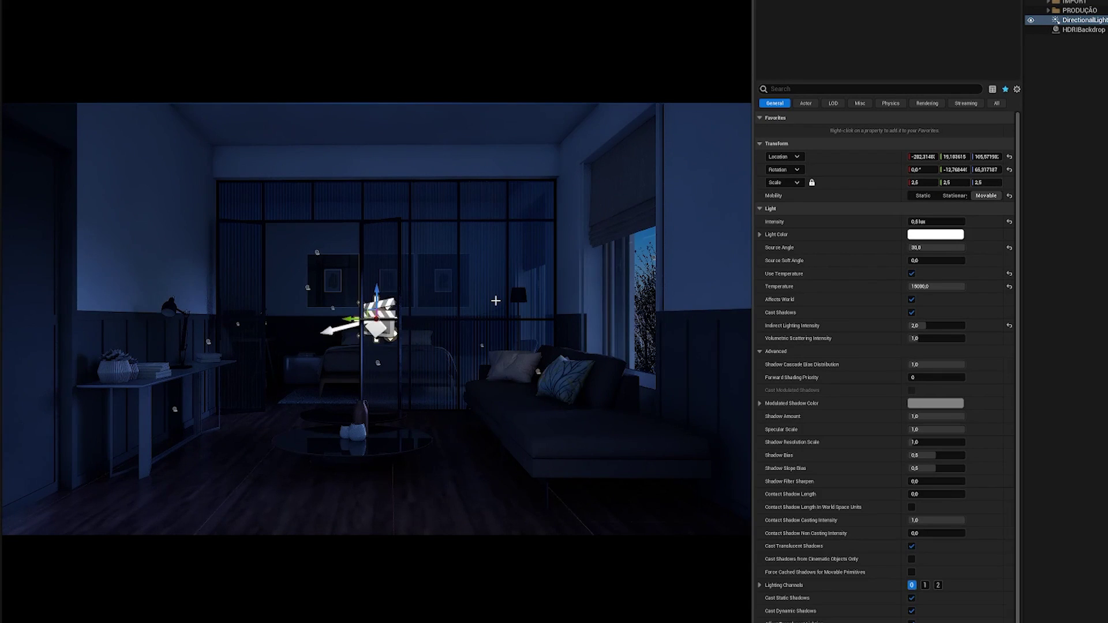
{"action": "key", "text": "g"}
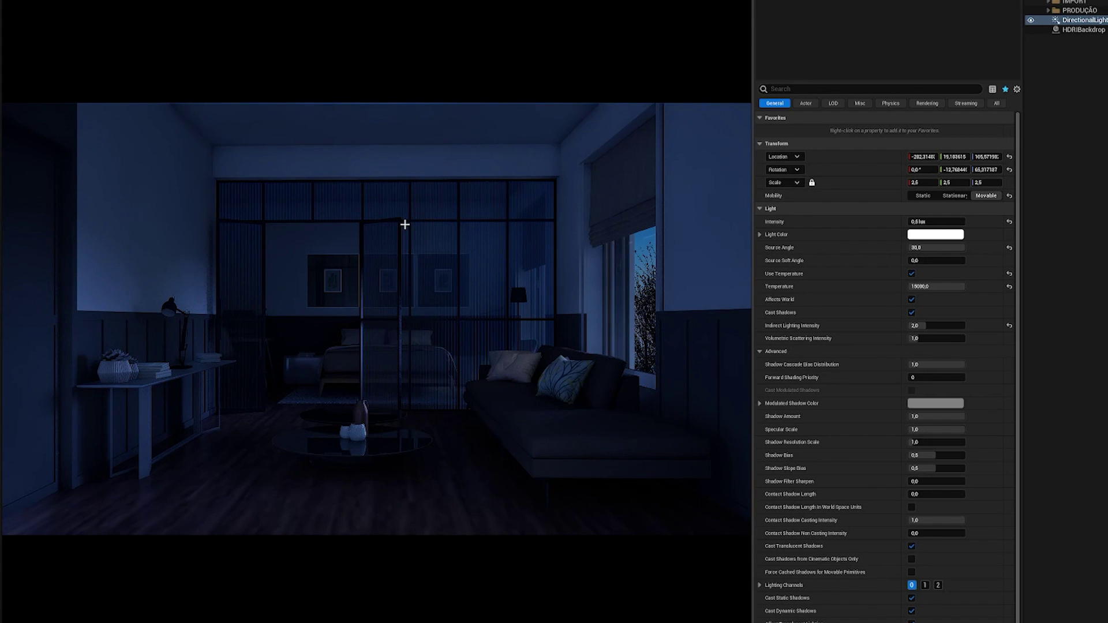
{"action": "left_click", "coordinate": [405, 224]}
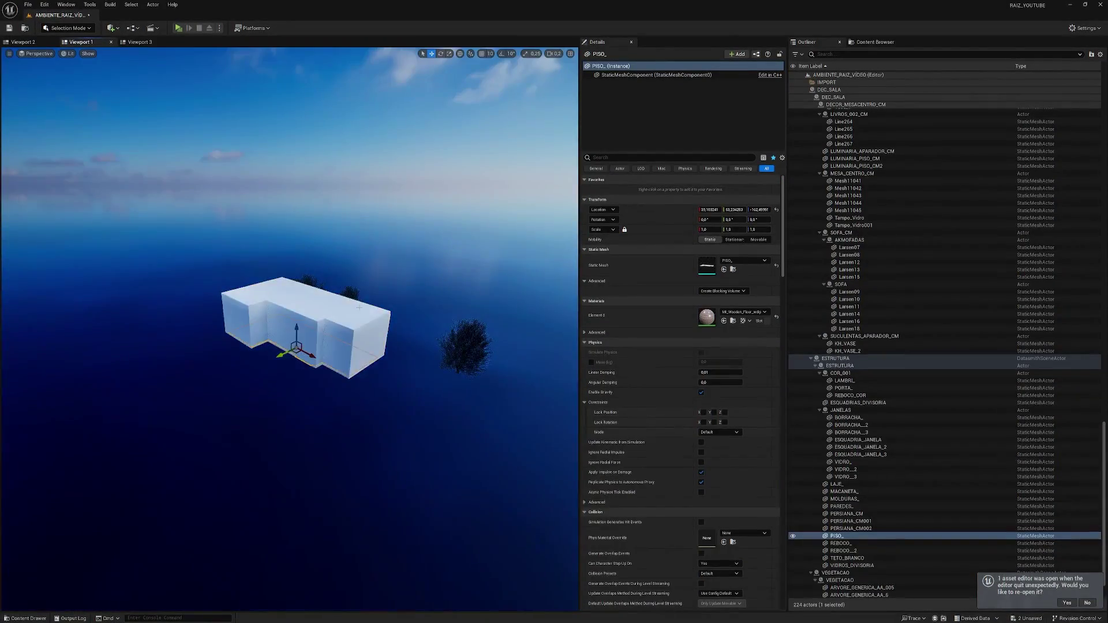
Step: Switch the viewport to Unlit and fly the camera to frame the living room and glass-walled bedroom
{"action": "right_click_drag", "start_coordinate": [239, 191], "coordinate": [251, 202]}
{"action": "left_click", "coordinate": [67, 53]}
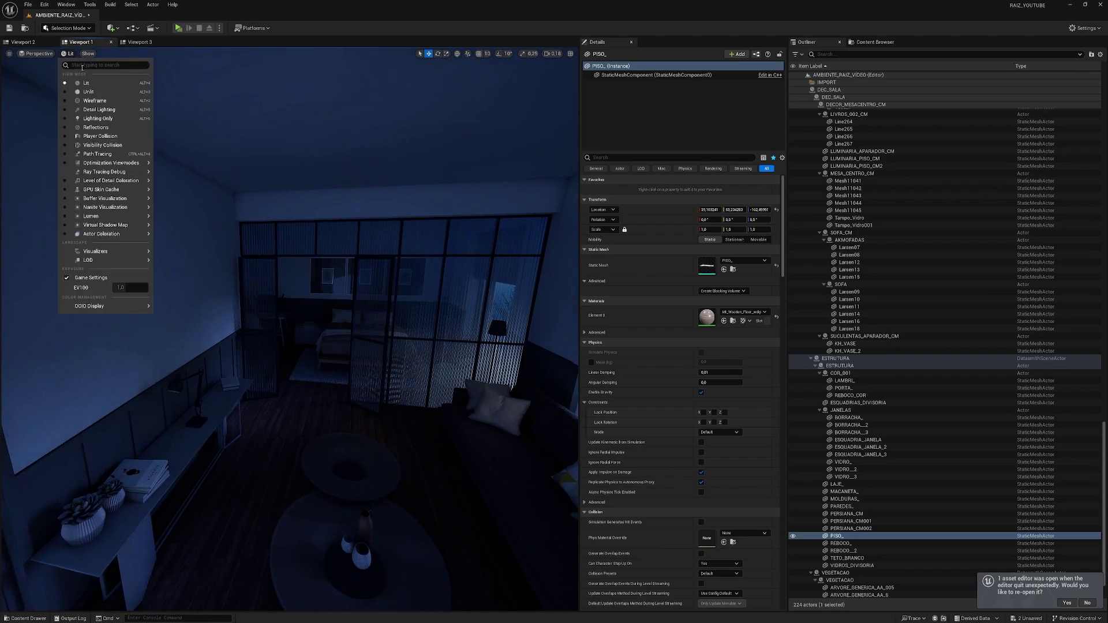
{"action": "left_click", "coordinate": [94, 92]}
{"action": "right_click_drag", "start_coordinate": [259, 274], "coordinate": [259, 274]}
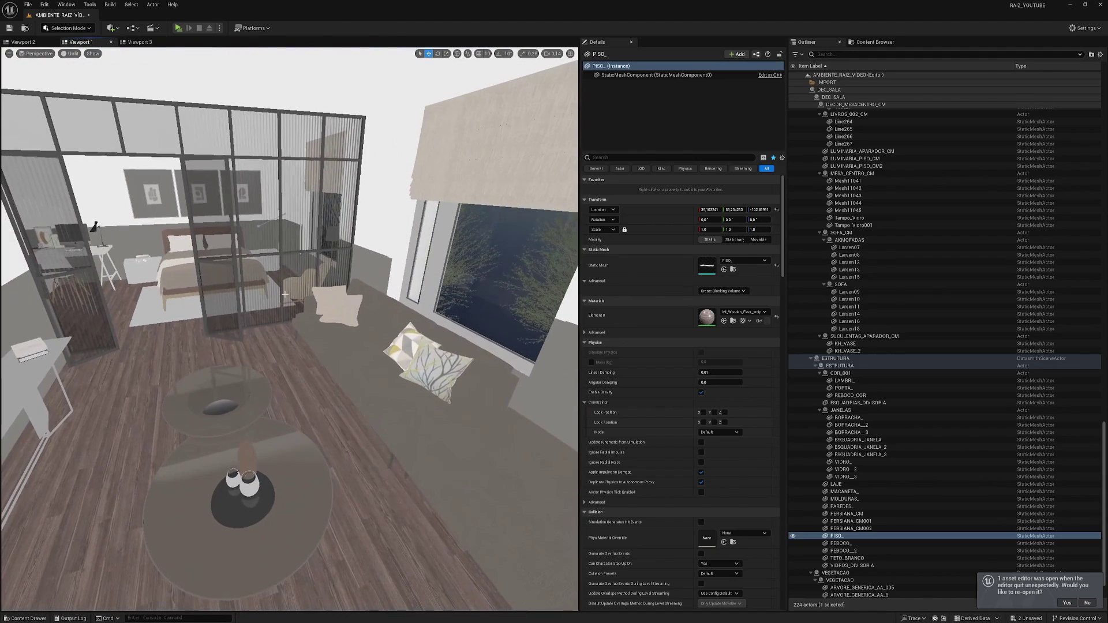
{"action": "right_click_drag", "start_coordinate": [284, 294], "coordinate": [284, 294]}
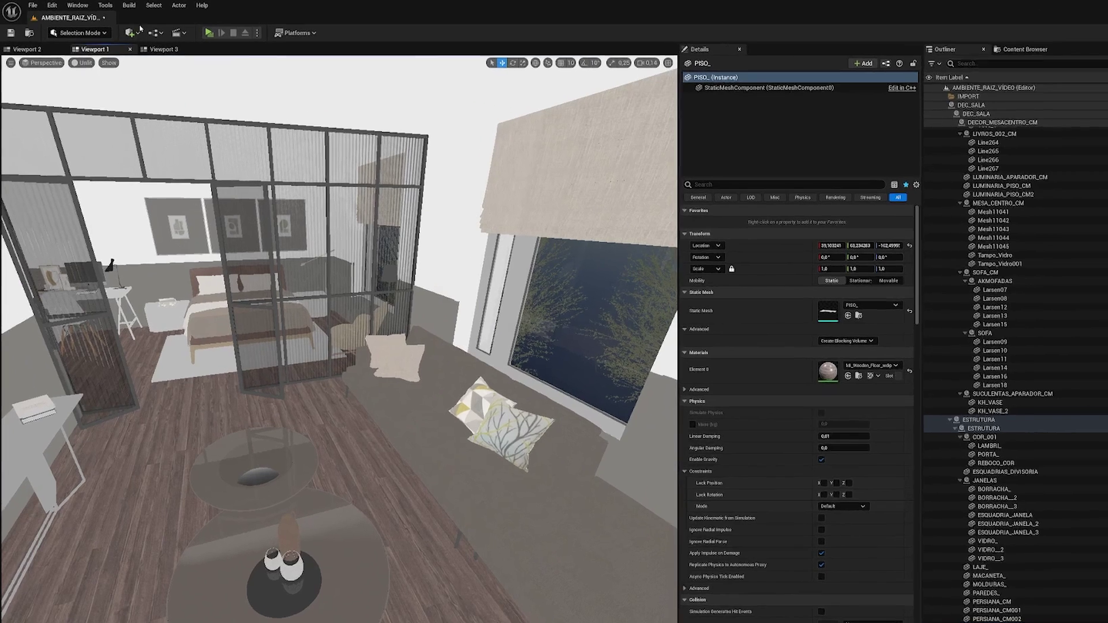
Step: Add a Point Light to the room from the Quick Add Lights menu
{"action": "left_click", "coordinate": [111, 27]}
{"action": "mouse_move", "coordinate": [140, 126]}
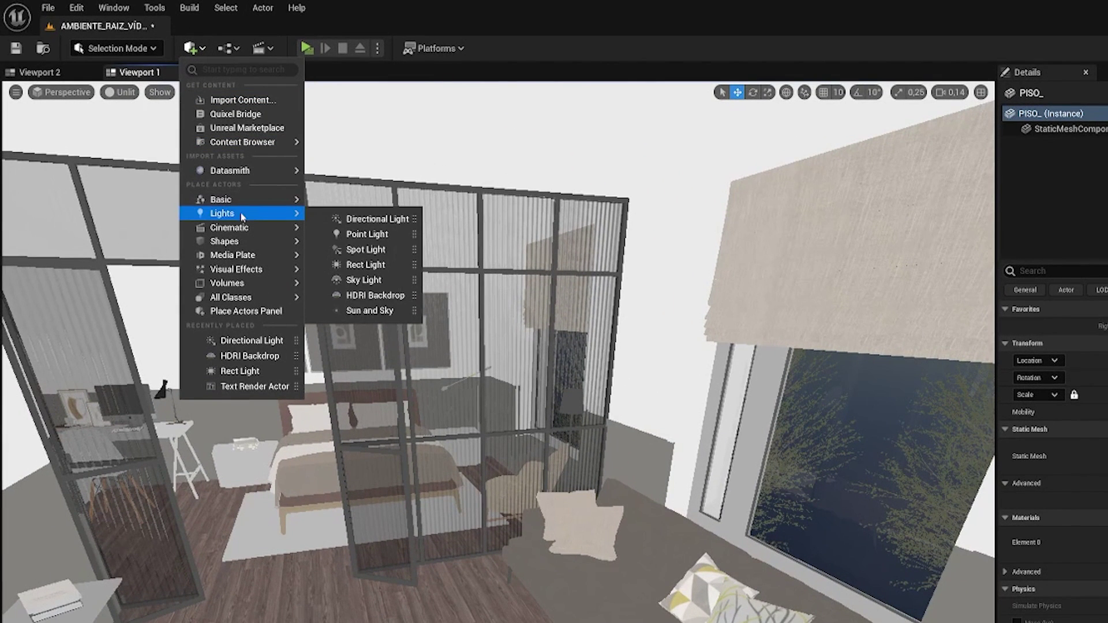
{"action": "left_click_drag", "start_coordinate": [376, 233], "coordinate": [488, 345]}
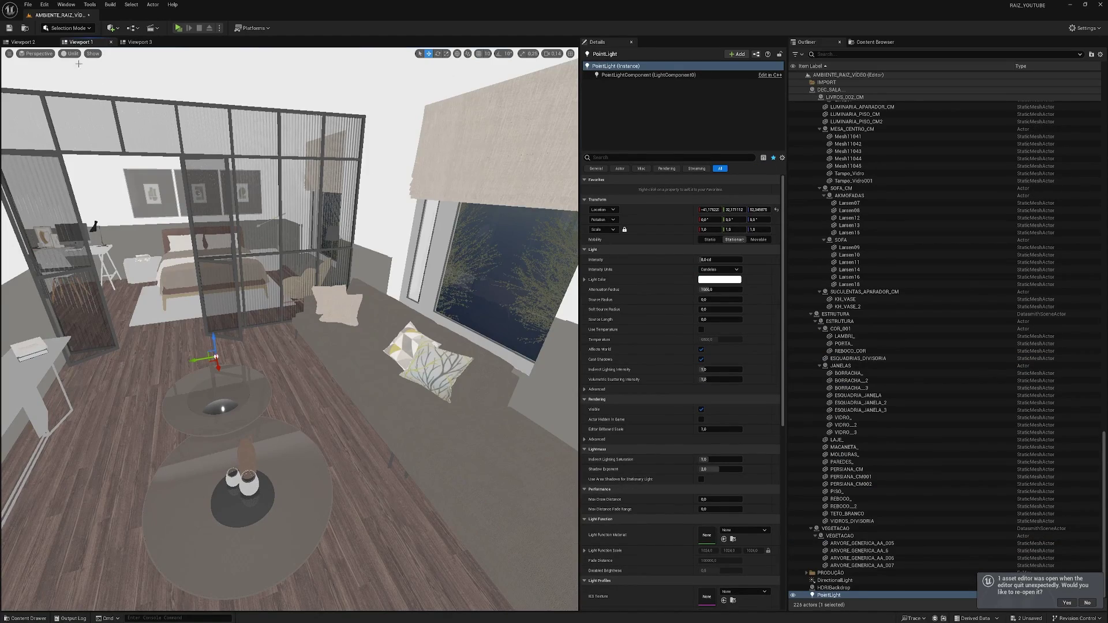
Step: Return to Lit view and move the point light up into the console table's desk lamp
{"action": "left_click", "coordinate": [73, 53]}
{"action": "left_click", "coordinate": [81, 84]}
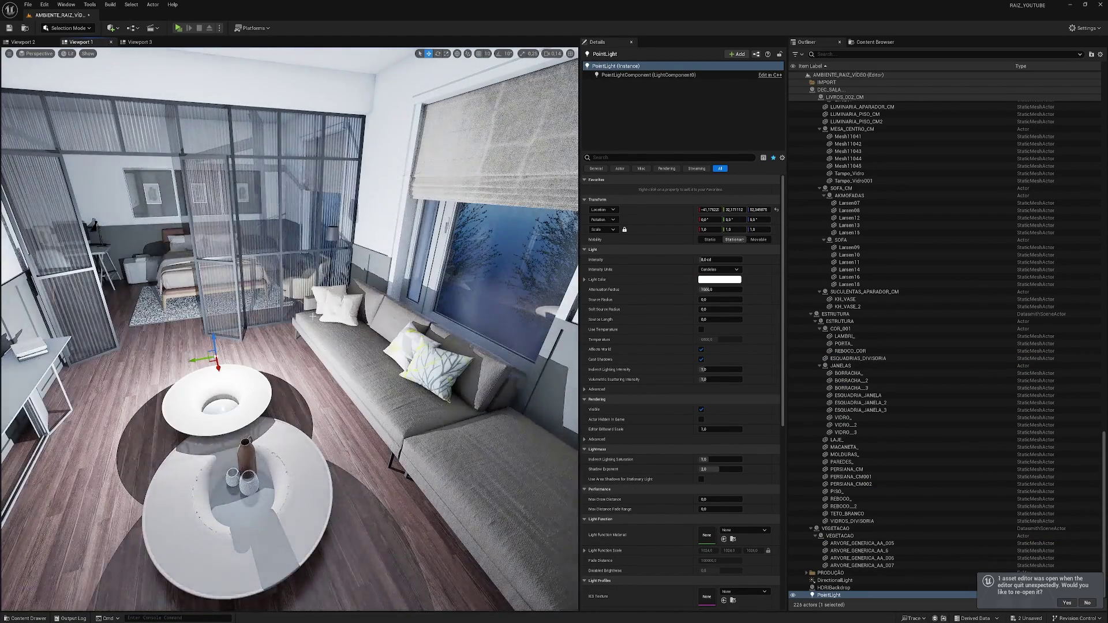
{"action": "key", "text": "g"}
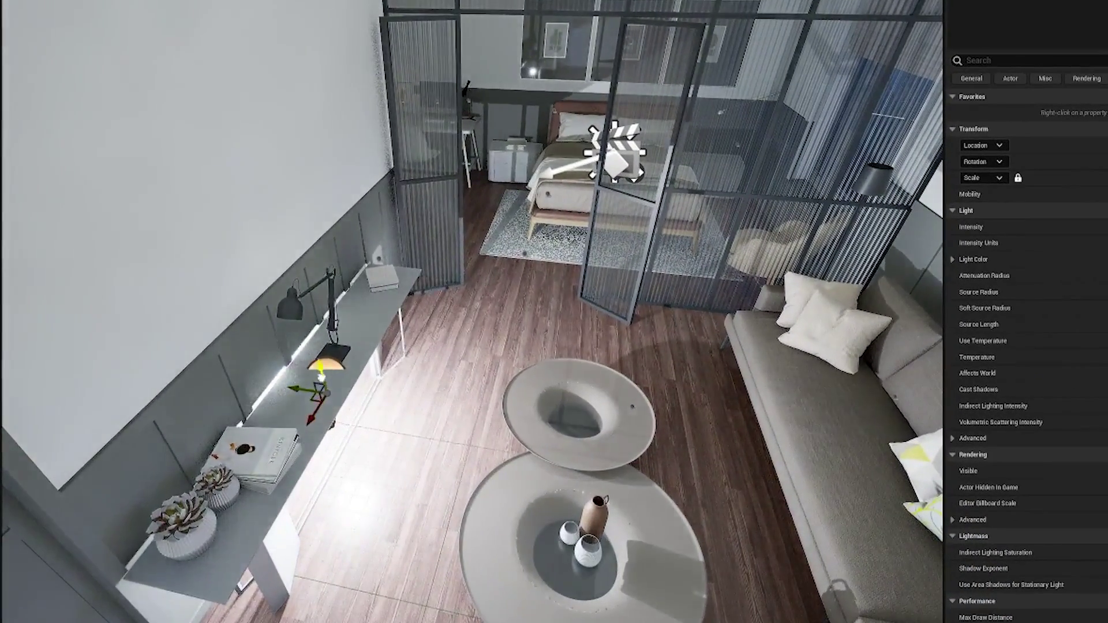
{"action": "left_click_drag", "start_coordinate": [320, 376], "coordinate": [294, 312]}
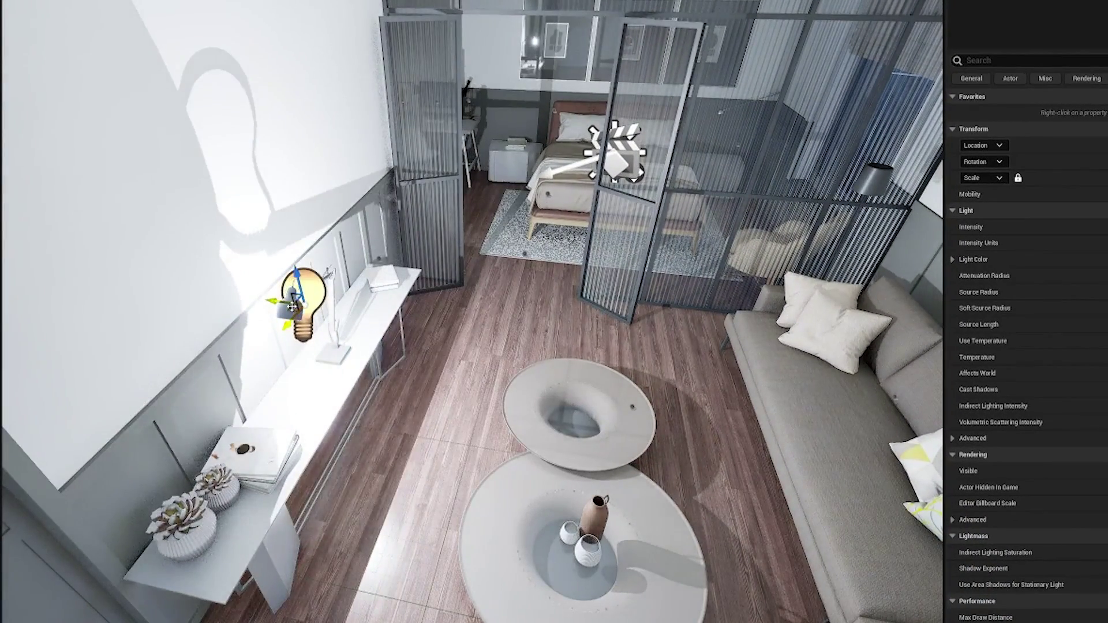
{"action": "key", "text": "f"}
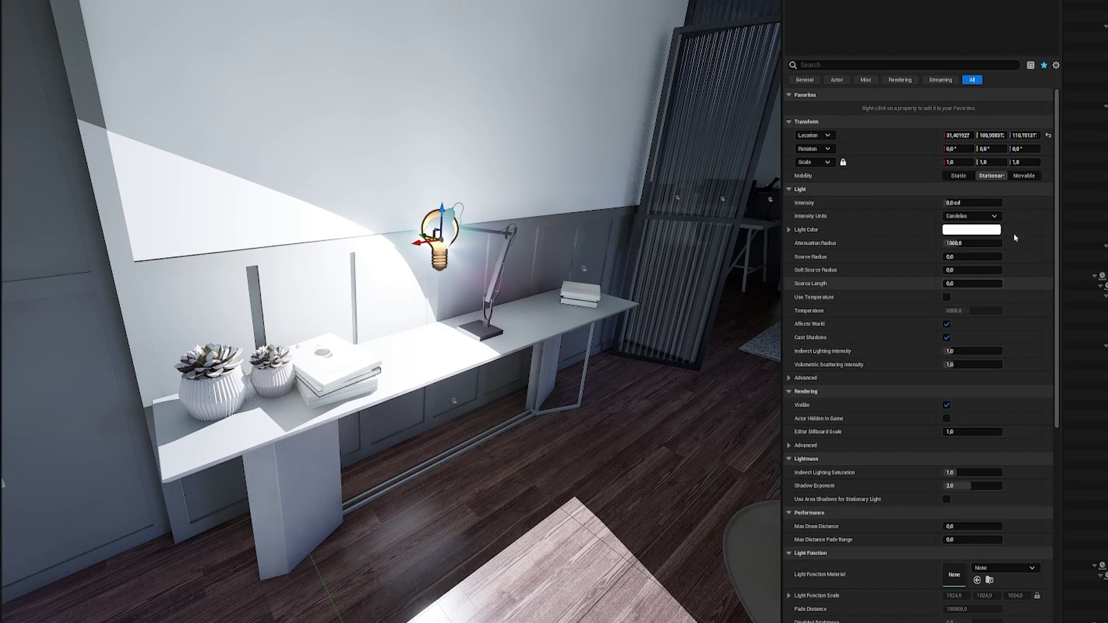
Step: Set the lamp light's intensity to 0,2 cd and its attenuation radius to 5000
{"action": "left_click", "coordinate": [1024, 176]}
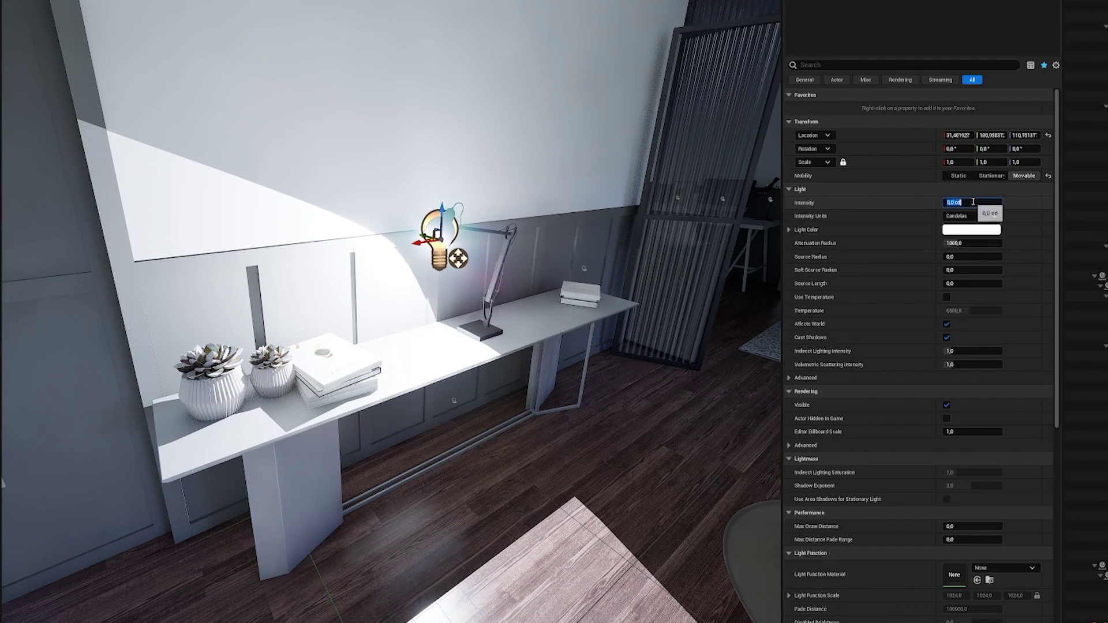
{"action": "type", "text": "8,2"}
{"action": "key", "text": "Return"}
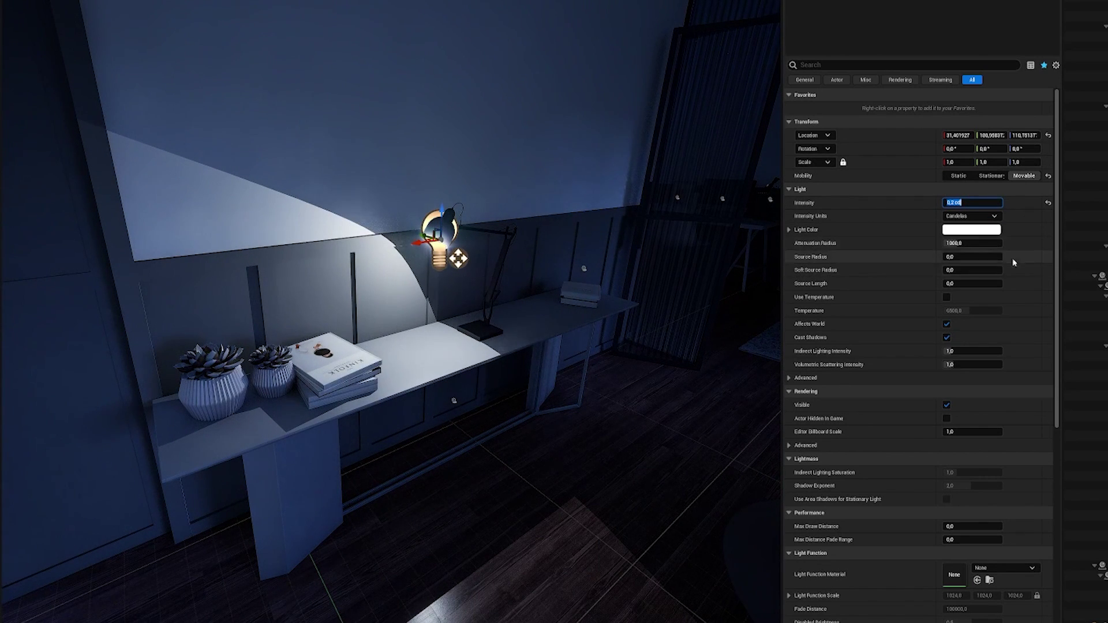
{"action": "mouse_move", "coordinate": [512, 275]}
{"action": "right_mouse_down"}
{"action": "mouse_move", "coordinate": [403, 253]}
{"action": "mouse_move", "coordinate": [520, 254]}
{"action": "right_mouse_up"}
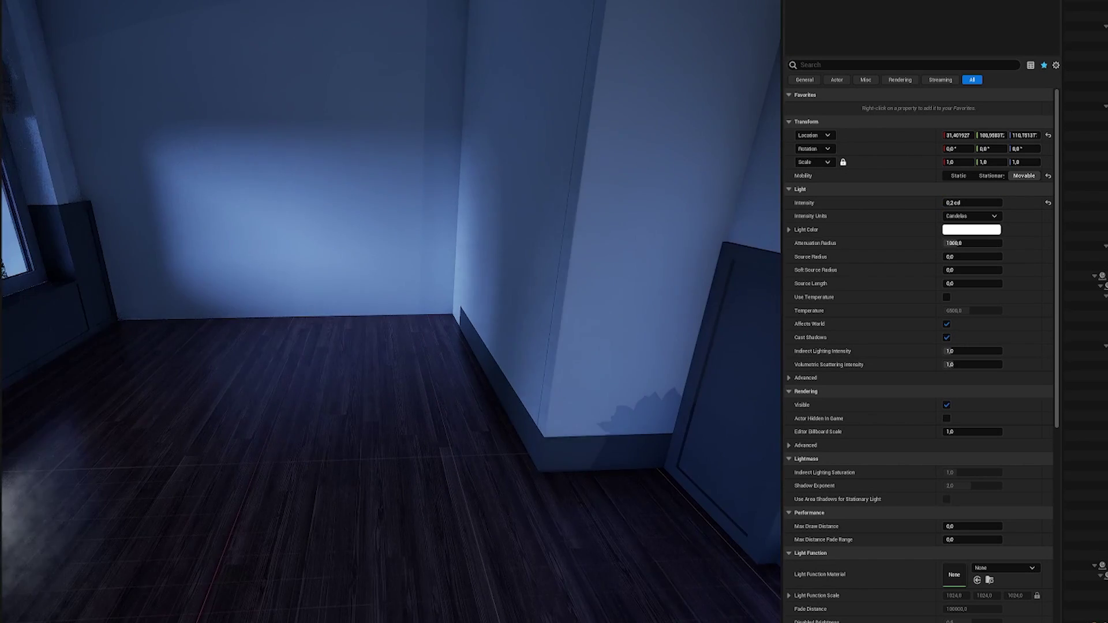
{"action": "left_click", "coordinate": [980, 242]}
{"action": "type", "text": "50"}
{"action": "key", "text": "Return"}
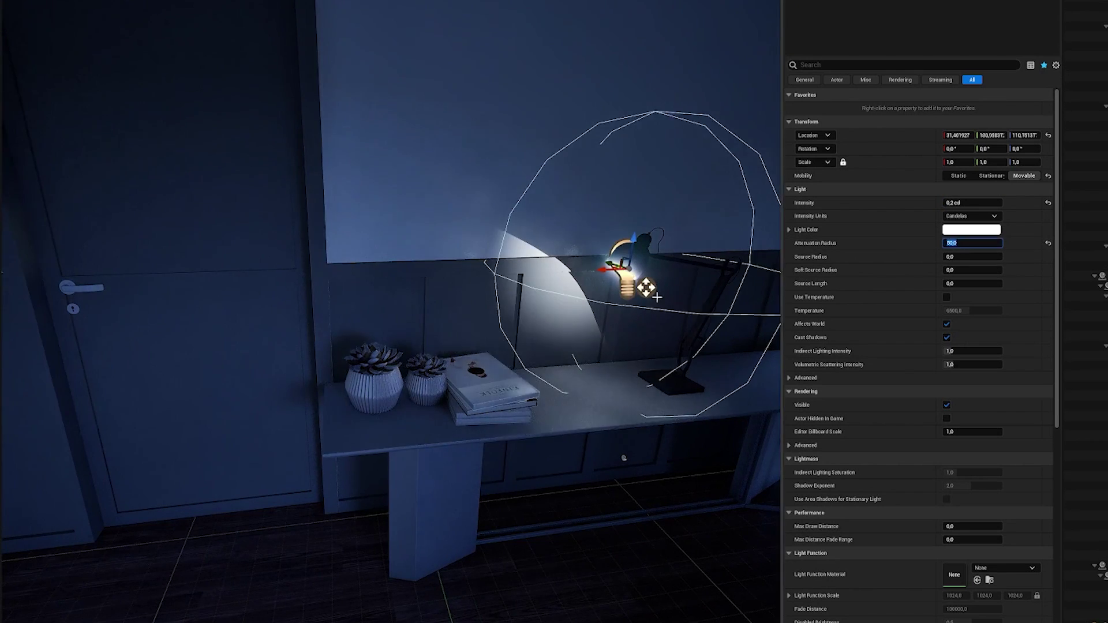
{"action": "right_click_drag", "start_coordinate": [358, 165], "coordinate": [385, 161]}
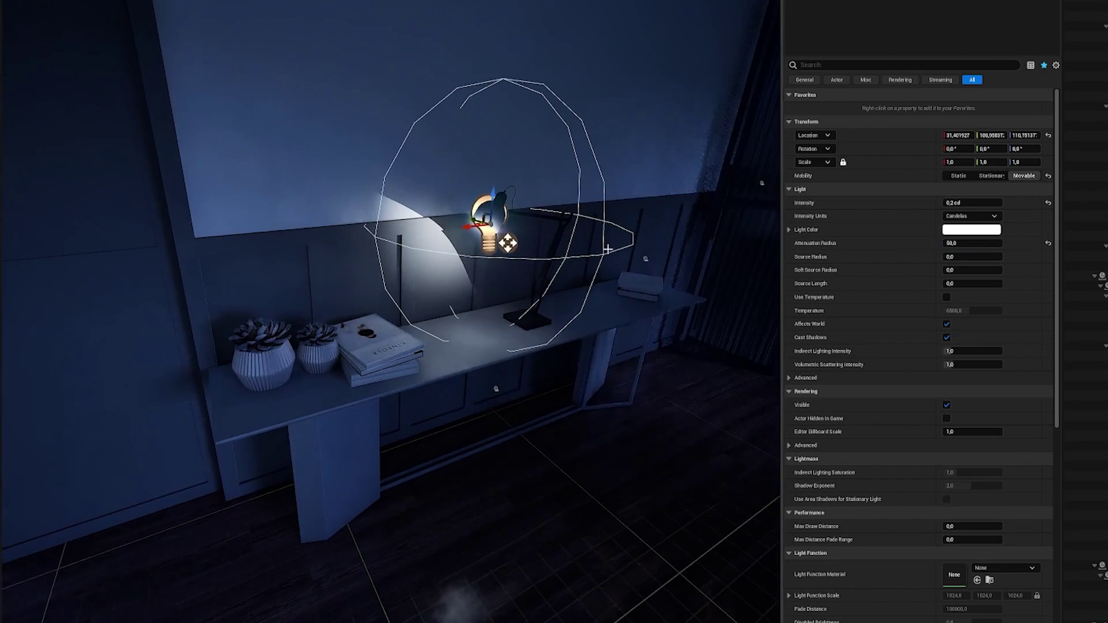
{"action": "left_click", "coordinate": [983, 242]}
{"action": "type", "text": "5000"}
{"action": "key", "text": "Return"}
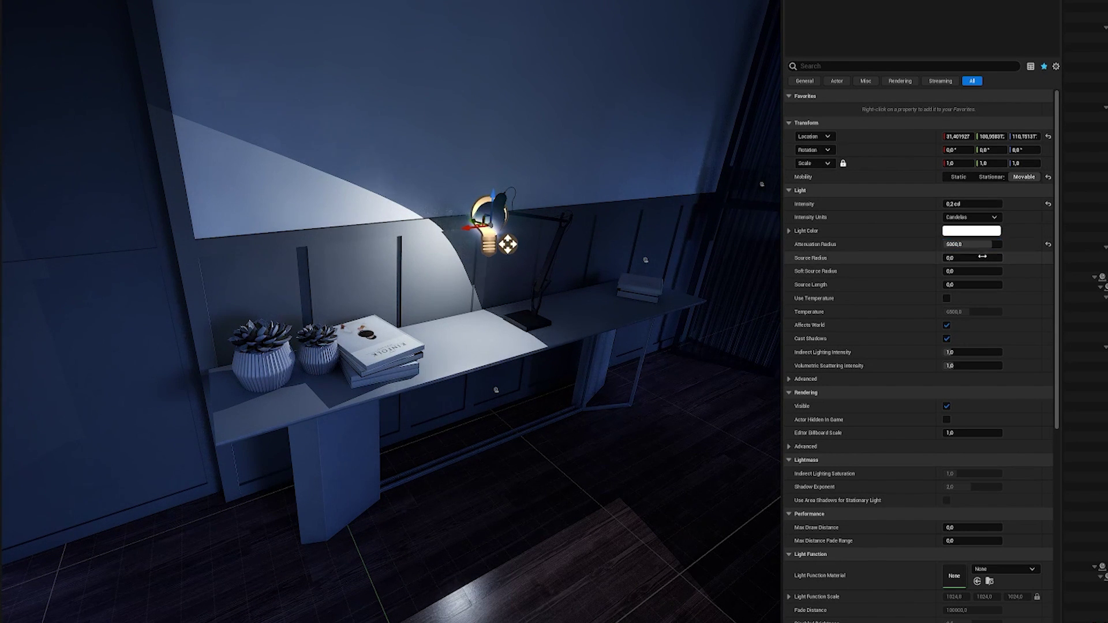
Step: Try a source radius of 5, then settle the lamp light's source radius at 2
{"action": "type", "text": "5"}
{"action": "key", "text": "Return"}
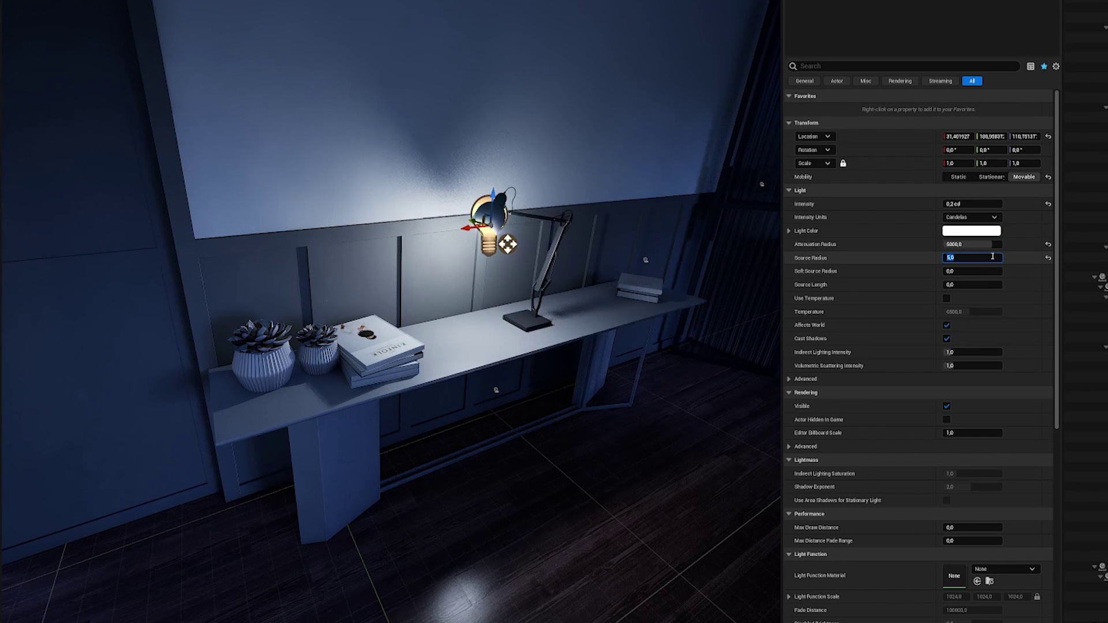
{"action": "key", "text": "Return"}
{"action": "key", "text": "Return"}
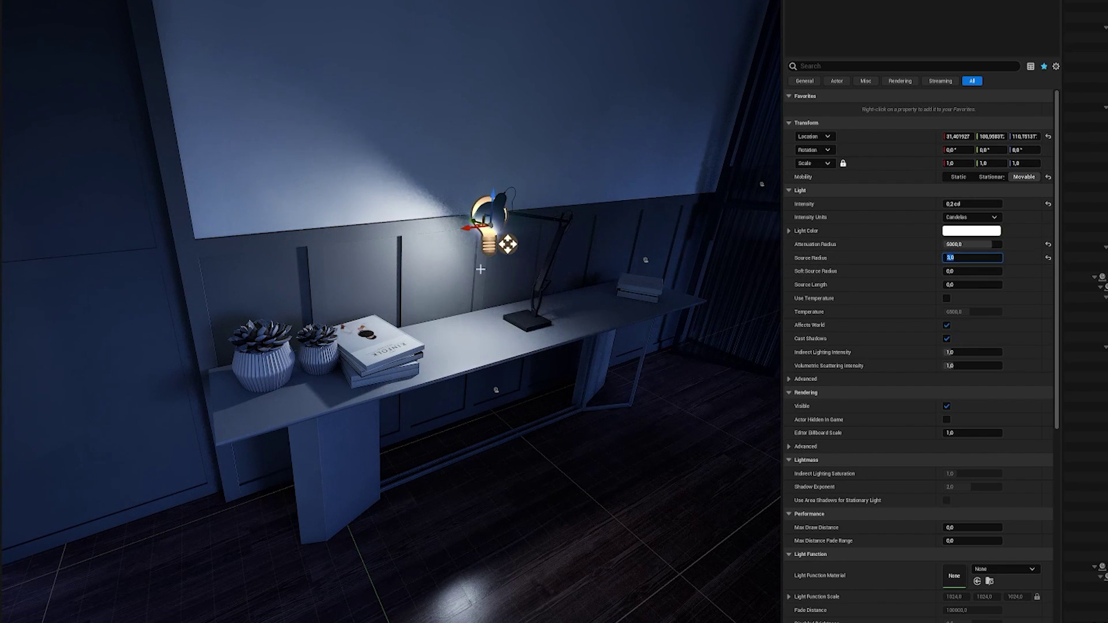
{"action": "right_click_drag", "start_coordinate": [455, 271], "coordinate": [480, 269]}
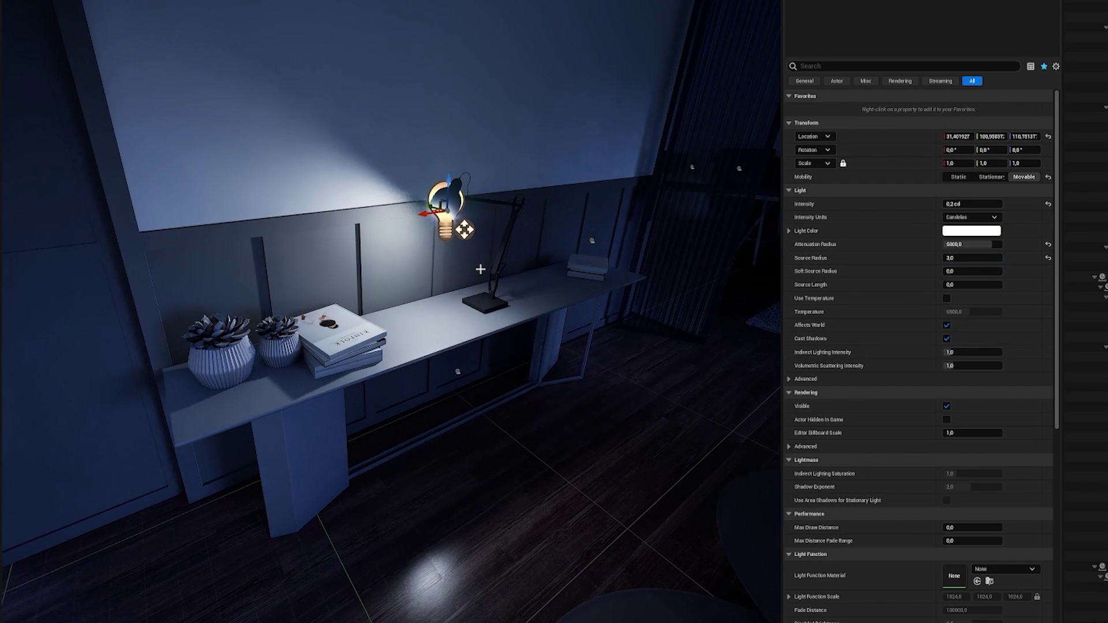
{"action": "left_click", "coordinate": [990, 258]}
{"action": "type", "text": "2"}
{"action": "key", "text": "Return"}
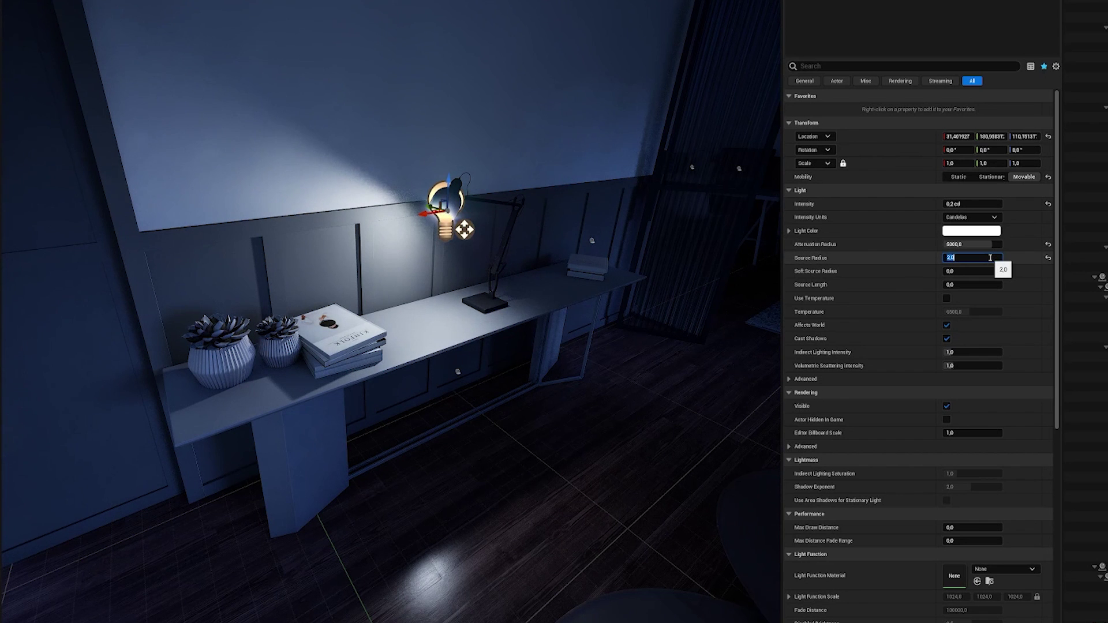
Step: Enable Use Temperature at 3800 and set indirect lighting intensity to 5 after comparing with 1
{"action": "left_click", "coordinate": [946, 299]}
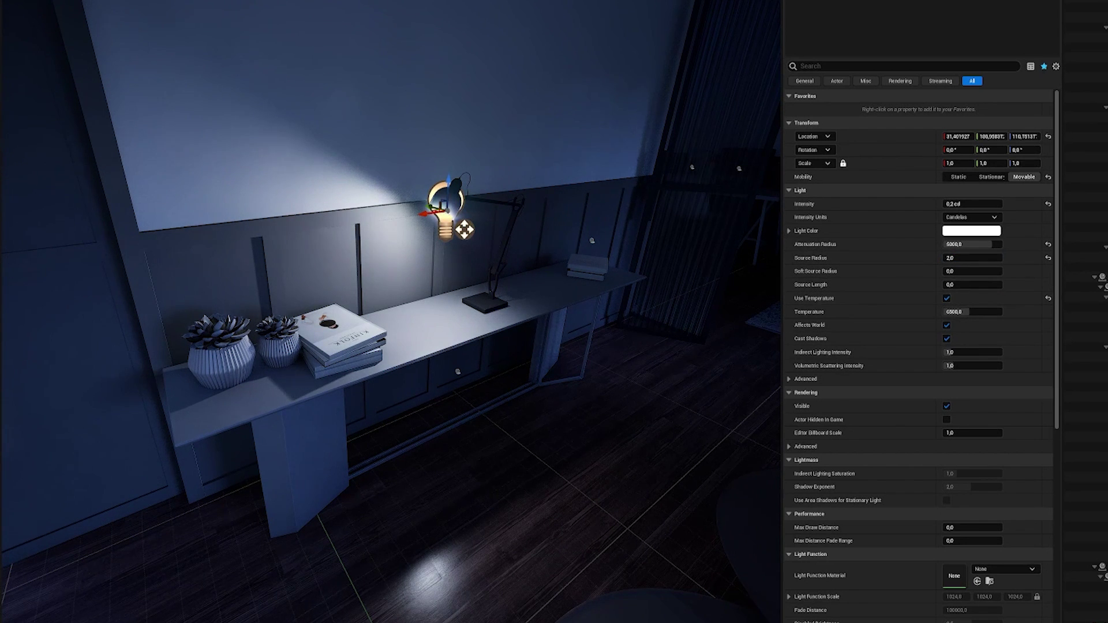
{"action": "right_click_drag", "start_coordinate": [461, 289], "coordinate": [519, 288]}
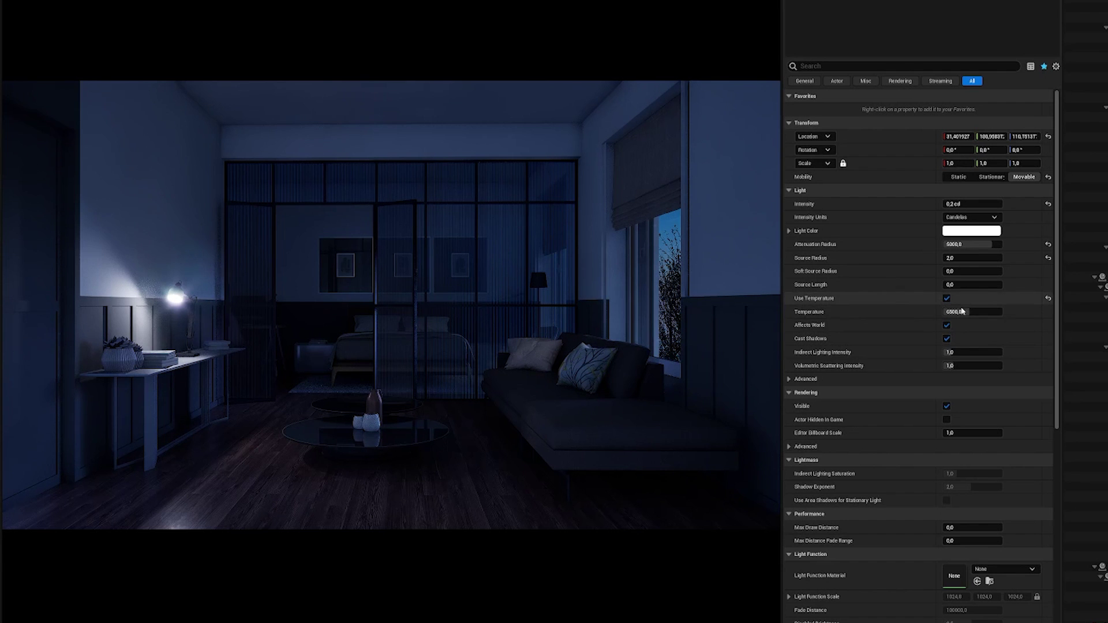
{"action": "left_click", "coordinate": [964, 312]}
{"action": "type", "text": "3000"}
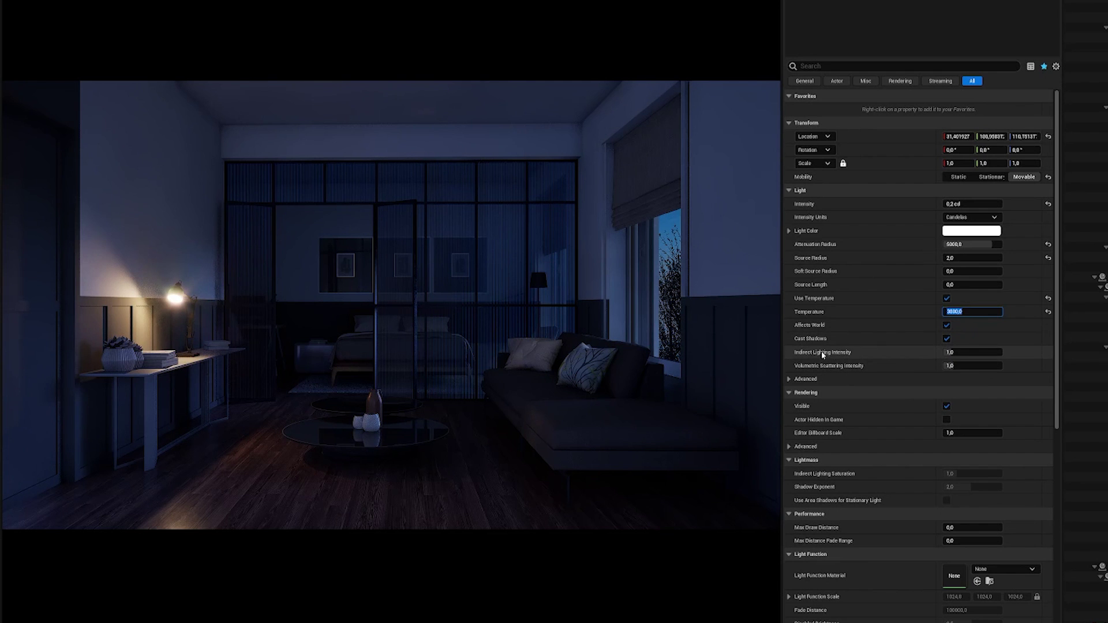
{"action": "key", "text": "Tab"}
{"action": "type", "text": "5"}
{"action": "key", "text": "Return"}
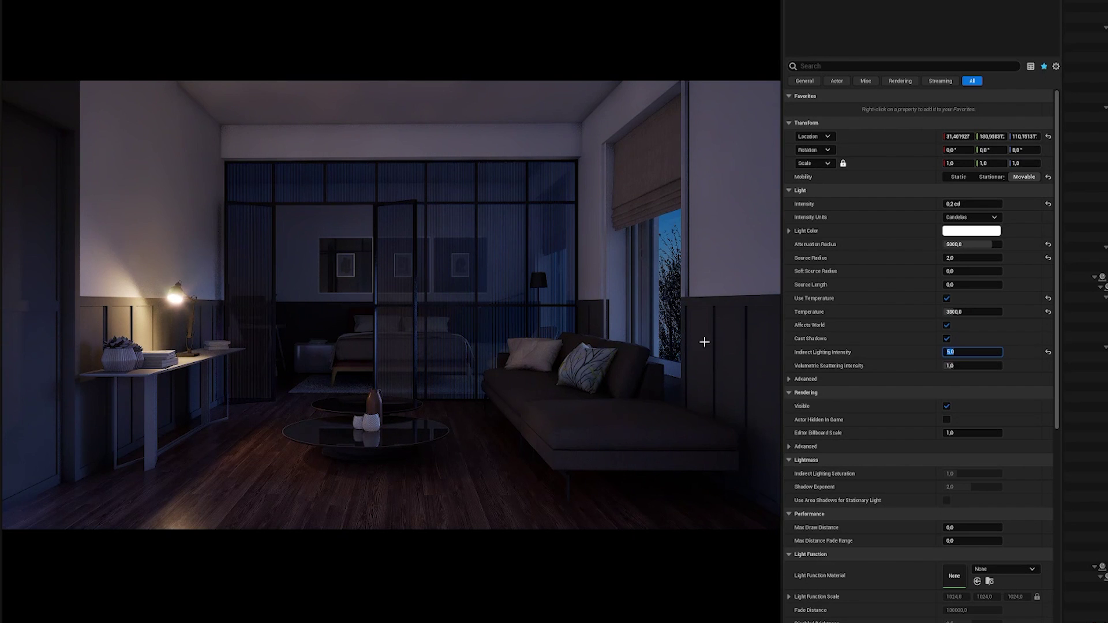
{"action": "type", "text": "1"}
{"action": "key", "text": "Return"}
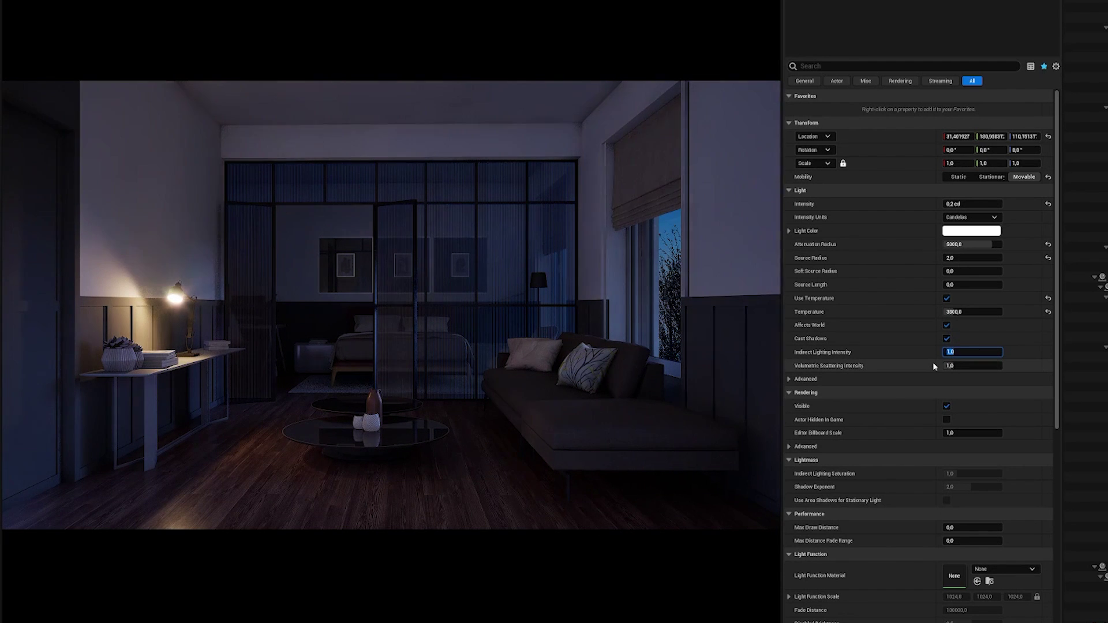
{"action": "type", "text": "5"}
{"action": "key", "text": "Return"}
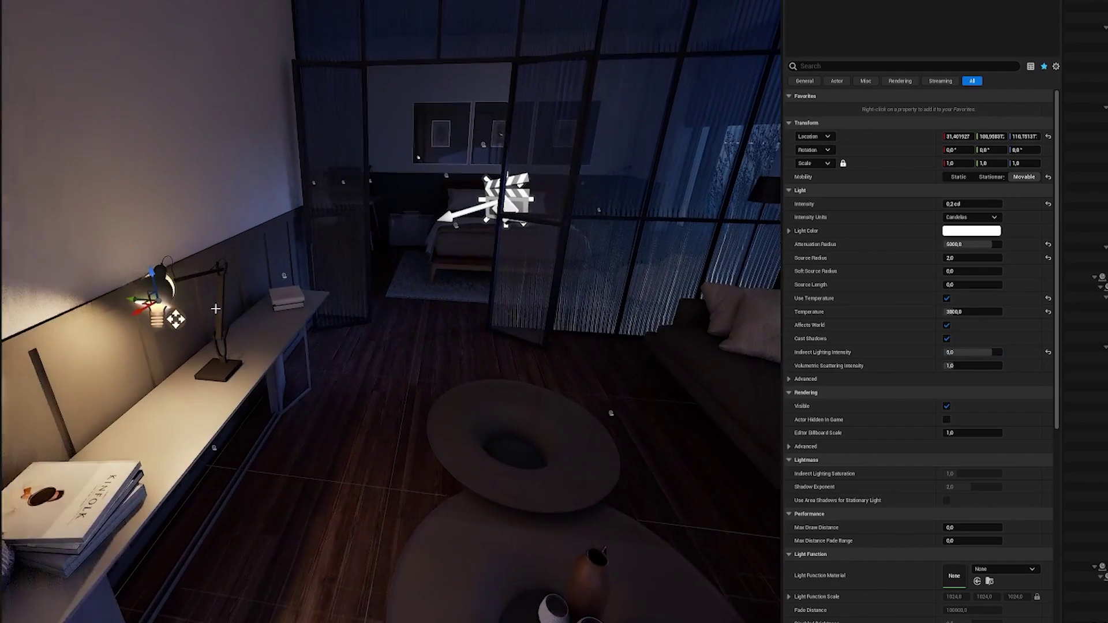
Step: Alt-drag a duplicate of the console lamp light and position it inside the floor lamp shade by the sofa
{"action": "key", "text": "alt"}
{"action": "left_click_drag", "start_coordinate": [153, 297], "coordinate": [745, 215], "text": "alt"}
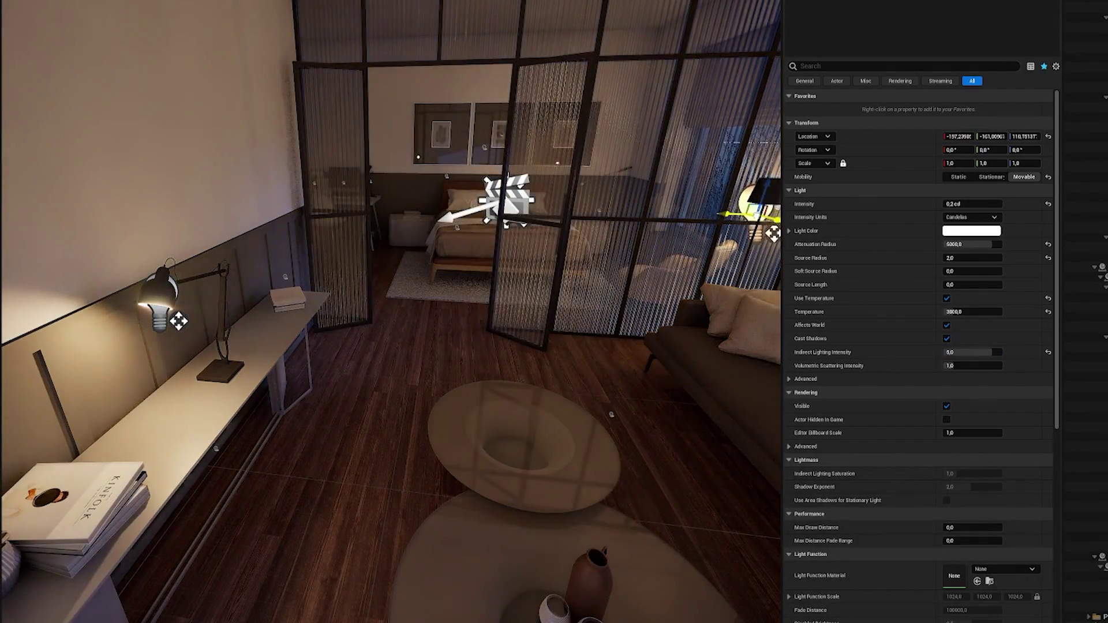
{"action": "key", "text": "f"}
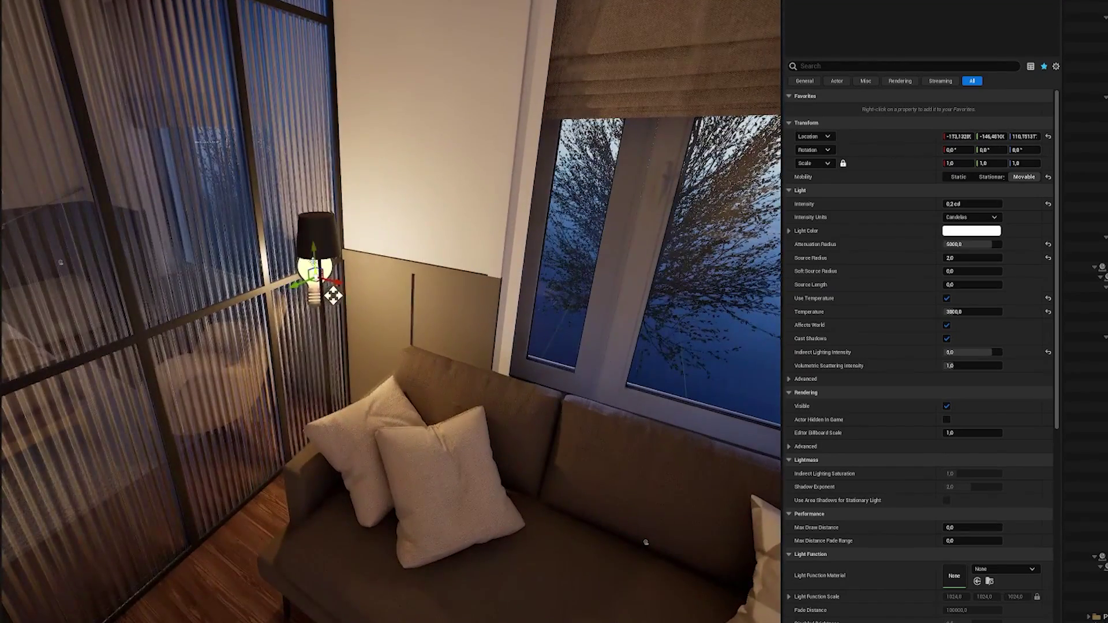
{"action": "left_click_drag", "start_coordinate": [333, 295], "coordinate": [329, 262]}
{"action": "right_click_drag", "start_coordinate": [329, 263], "coordinate": [219, 265]}
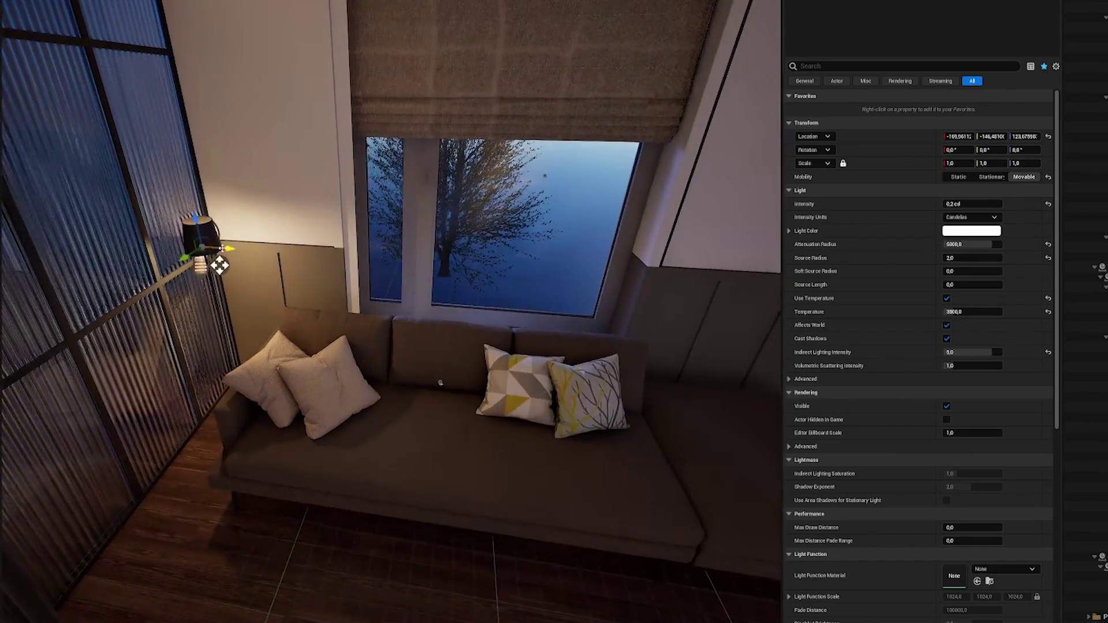
{"action": "mouse_move", "coordinate": [220, 265]}
{"action": "left_mouse_down", "text": "shift"}
{"action": "mouse_move", "coordinate": [363, 300]}
{"action": "mouse_move", "coordinate": [673, 269]}
{"action": "left_mouse_up", "text": "shift"}
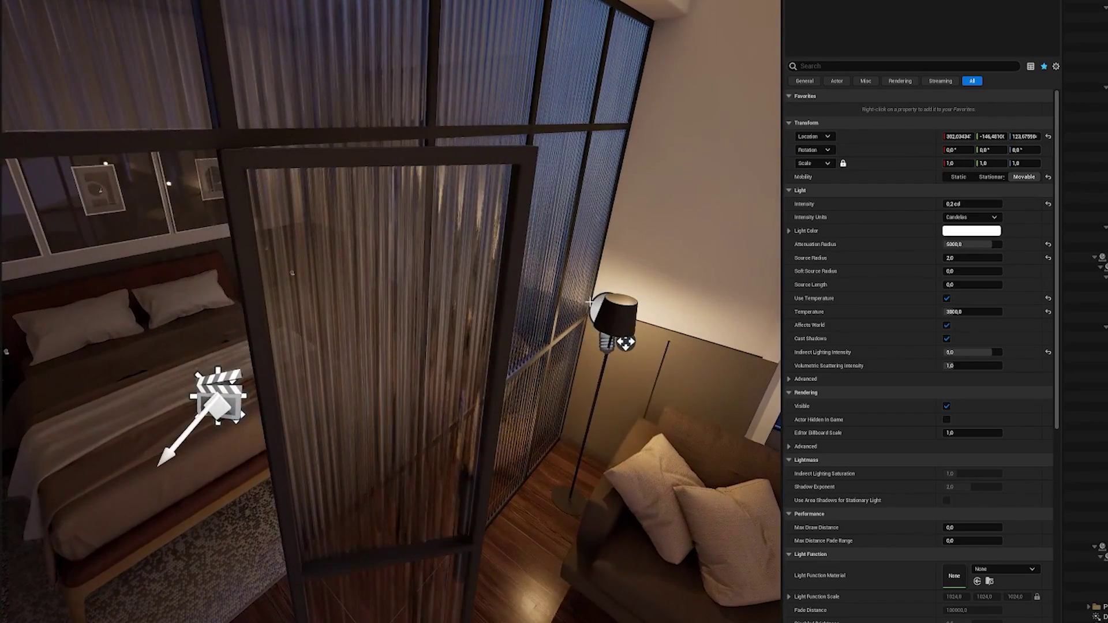
Step: Copy the floor lamp light into the bedside wall lamp with source radius 1 and indirect intensity 1
{"action": "left_click", "coordinate": [599, 311]}
{"action": "left_click_drag", "start_coordinate": [626, 343], "coordinate": [377, 203]}
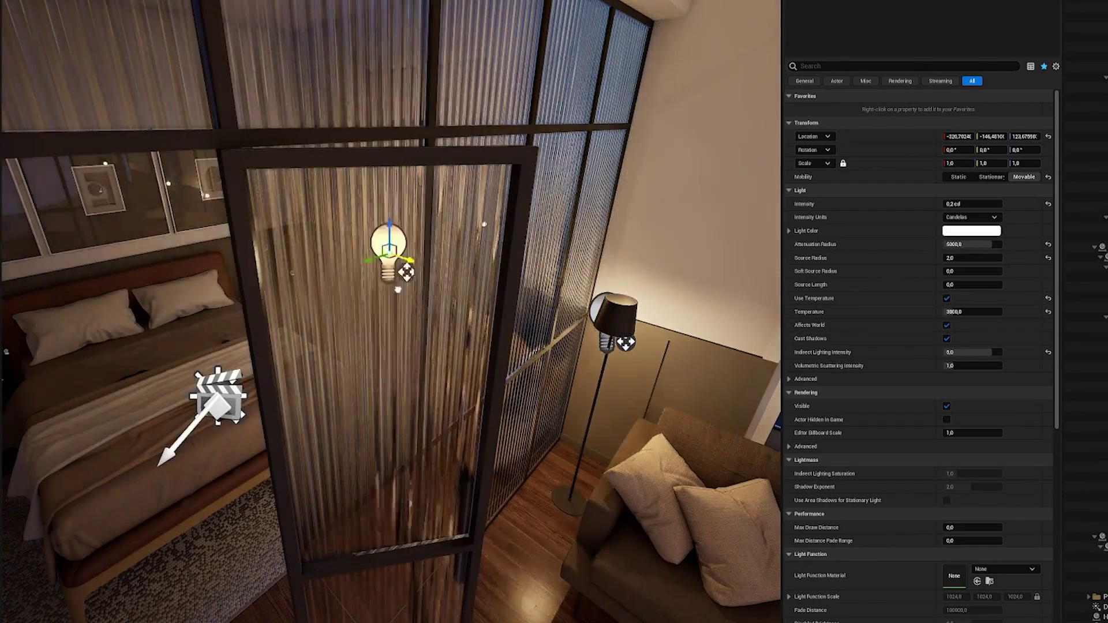
{"action": "key", "text": "f"}
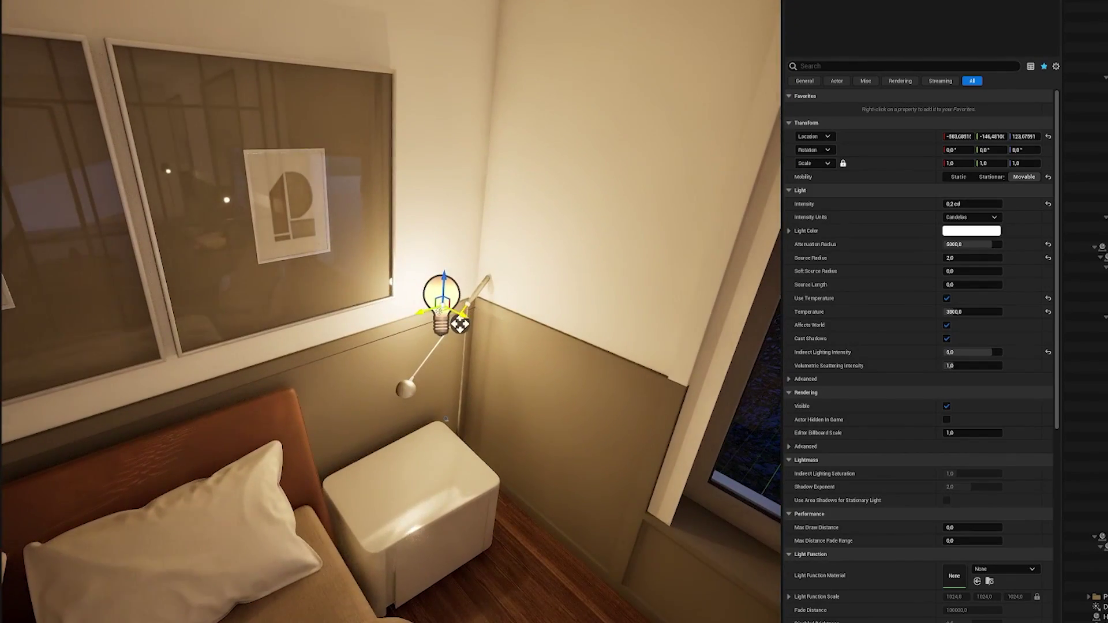
{"action": "mouse_move", "coordinate": [459, 325]}
{"action": "left_mouse_down"}
{"action": "mouse_move", "coordinate": [427, 357]}
{"action": "mouse_move", "coordinate": [422, 408]}
{"action": "left_mouse_up"}
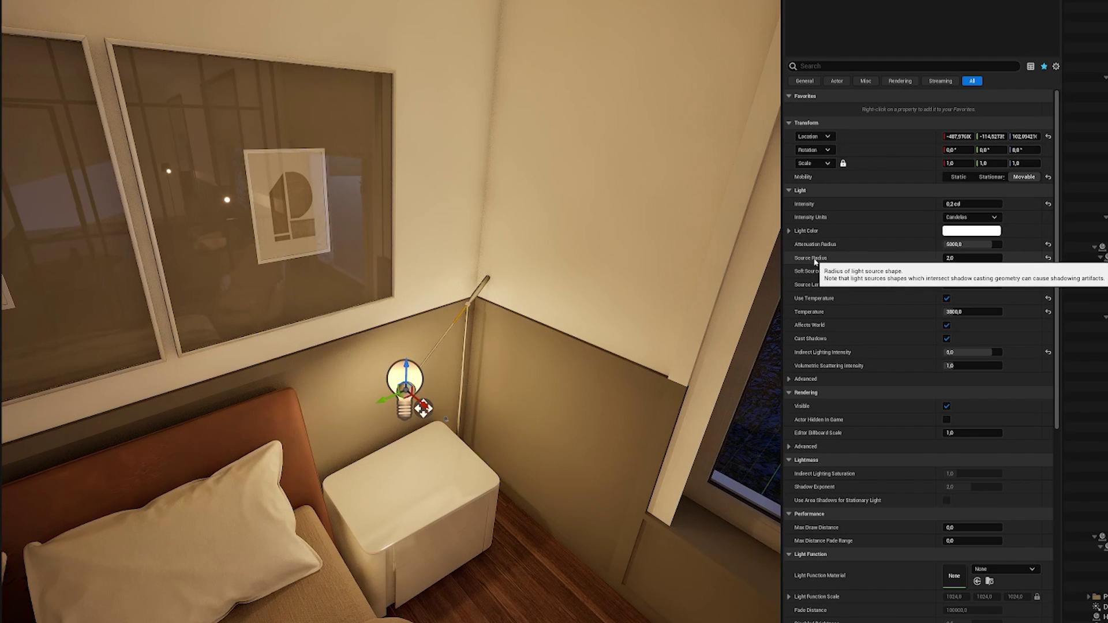
{"action": "left_click_drag", "start_coordinate": [974, 255], "coordinate": [955, 258]}
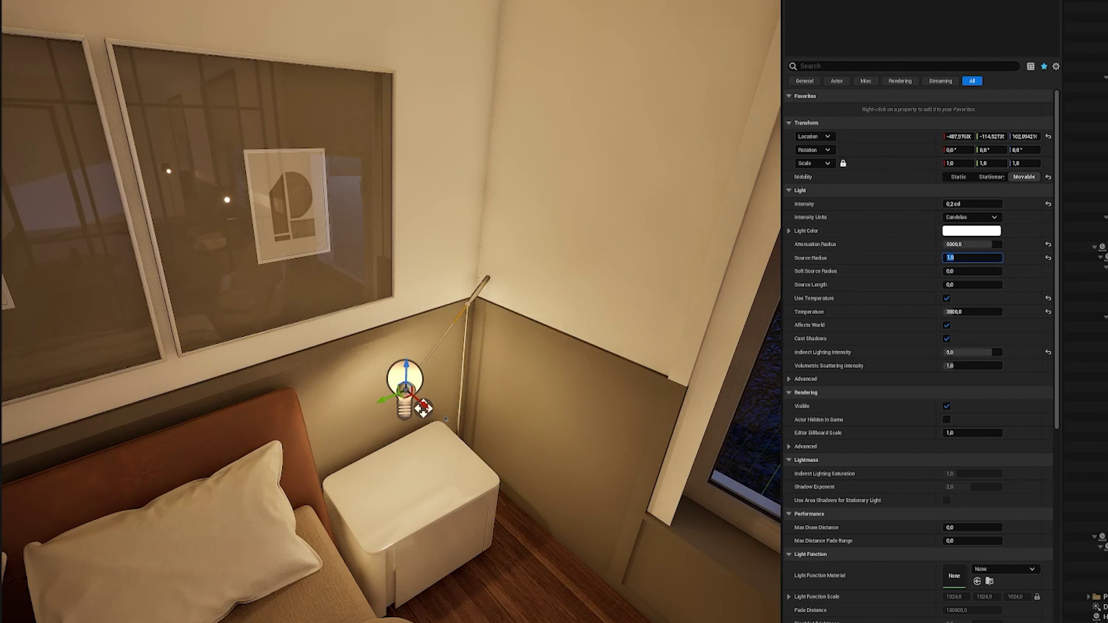
{"action": "right_click_drag", "start_coordinate": [423, 409], "coordinate": [409, 236]}
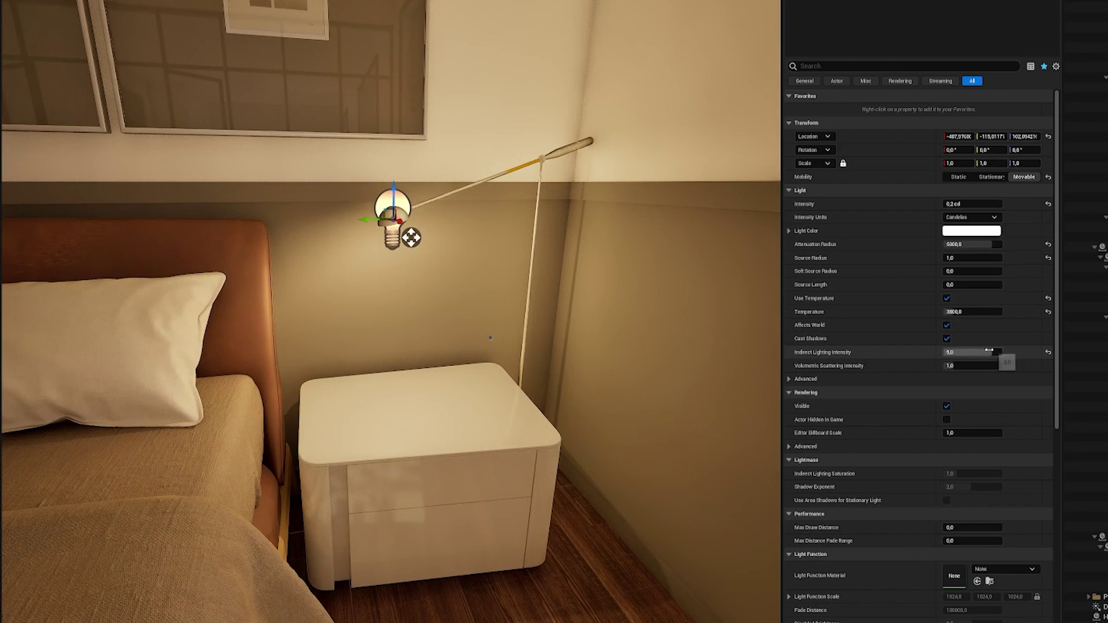
{"action": "type", "text": "1"}
{"action": "key", "text": "Return"}
Step: Duplicate the bedside light into the shade of the black desk lamp beside the bed
{"action": "mouse_move", "coordinate": [438, 323]}
{"action": "right_mouse_down"}
{"action": "mouse_move", "coordinate": [416, 346]}
{"action": "mouse_move", "coordinate": [546, 328]}
{"action": "right_mouse_up"}
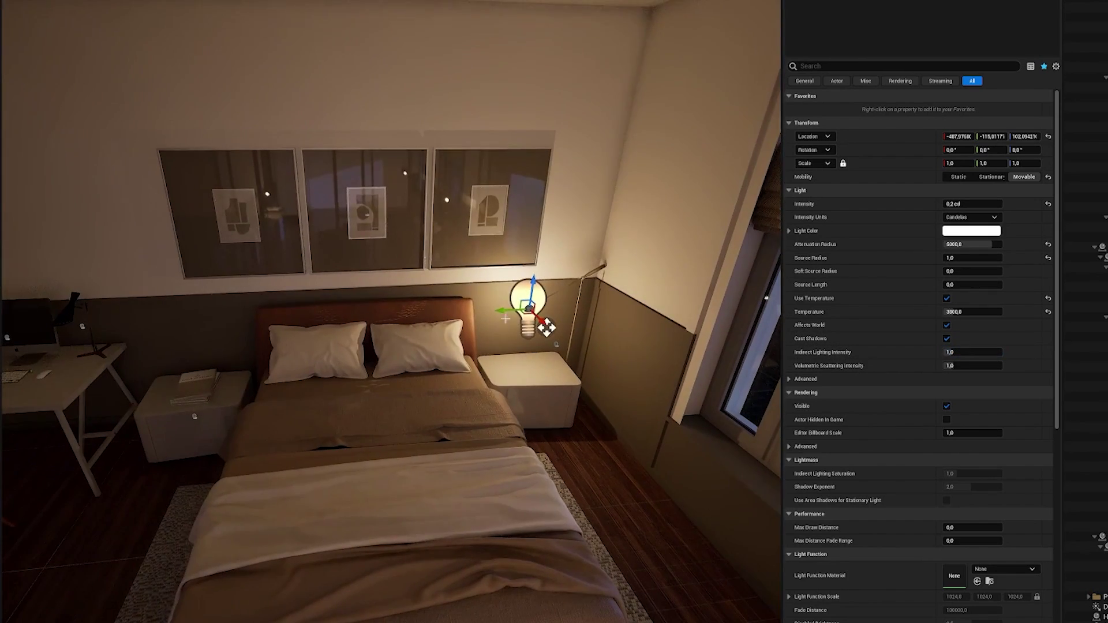
{"action": "left_click_drag", "start_coordinate": [499, 310], "coordinate": [64, 320], "text": "alt"}
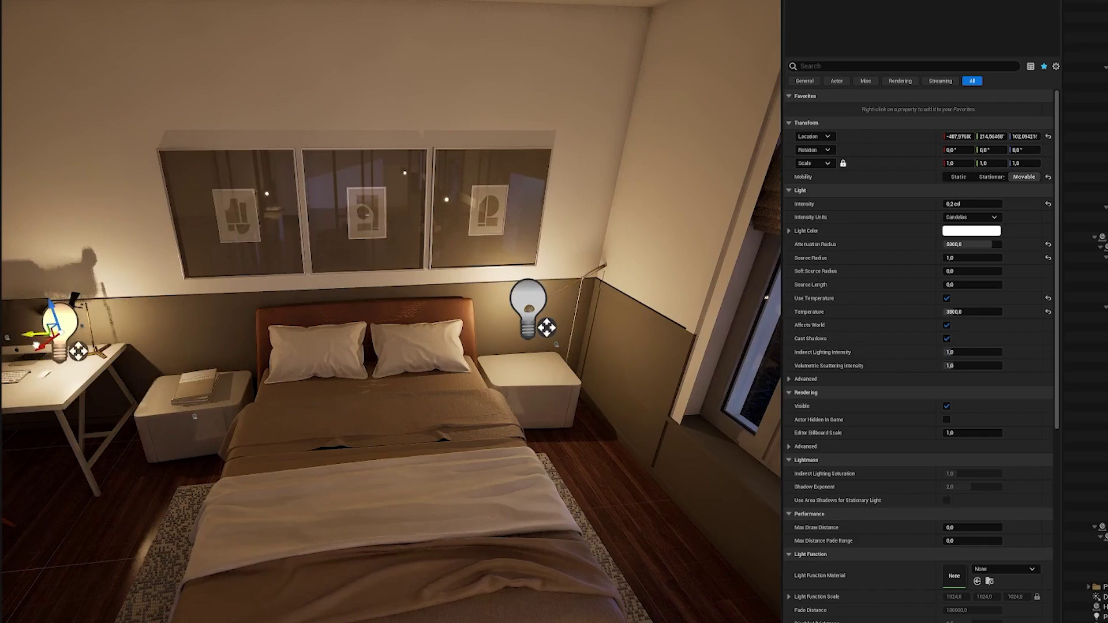
{"action": "right_click_drag", "start_coordinate": [392, 312], "coordinate": [346, 335]}
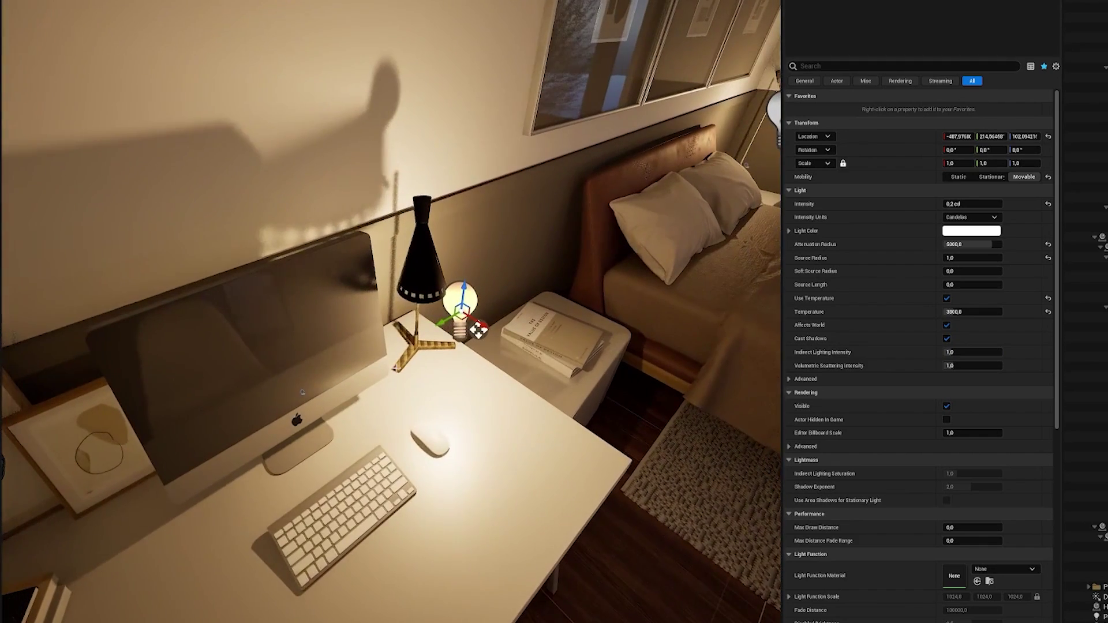
{"action": "mouse_move", "coordinate": [479, 329]}
{"action": "left_mouse_down"}
{"action": "mouse_move", "coordinate": [439, 330]}
{"action": "mouse_move", "coordinate": [443, 297]}
{"action": "mouse_move", "coordinate": [440, 306]}
{"action": "left_mouse_up"}
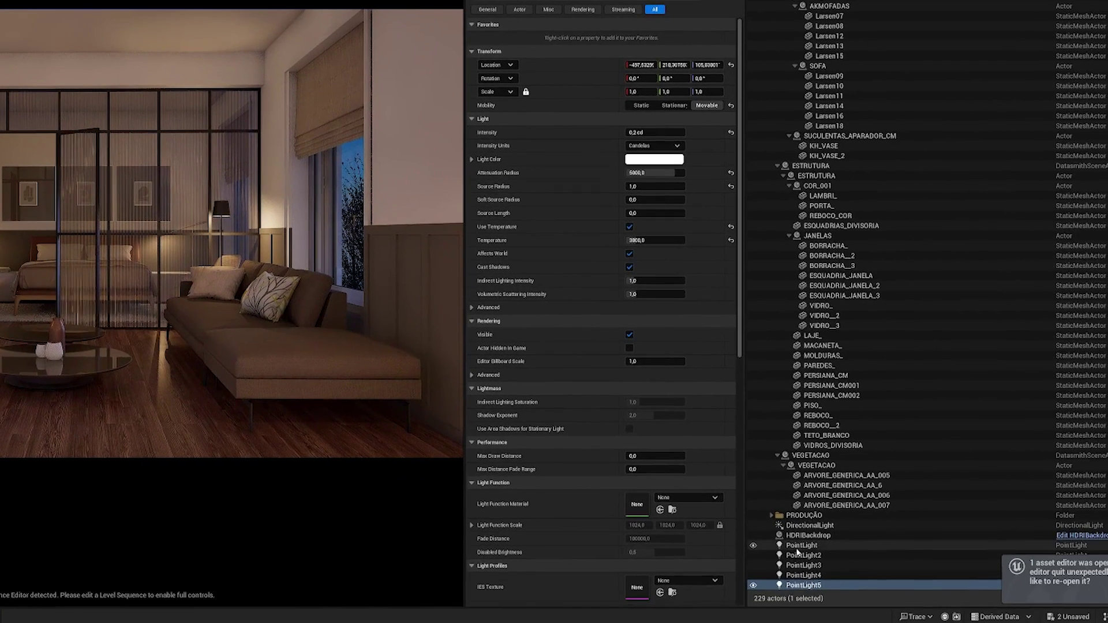
Step: Select PointLight through PointLight5 in the Outliner and set their shared temperature to 3500
{"action": "left_click", "coordinate": [801, 545]}
{"action": "left_click", "coordinate": [811, 585], "text": "shift"}
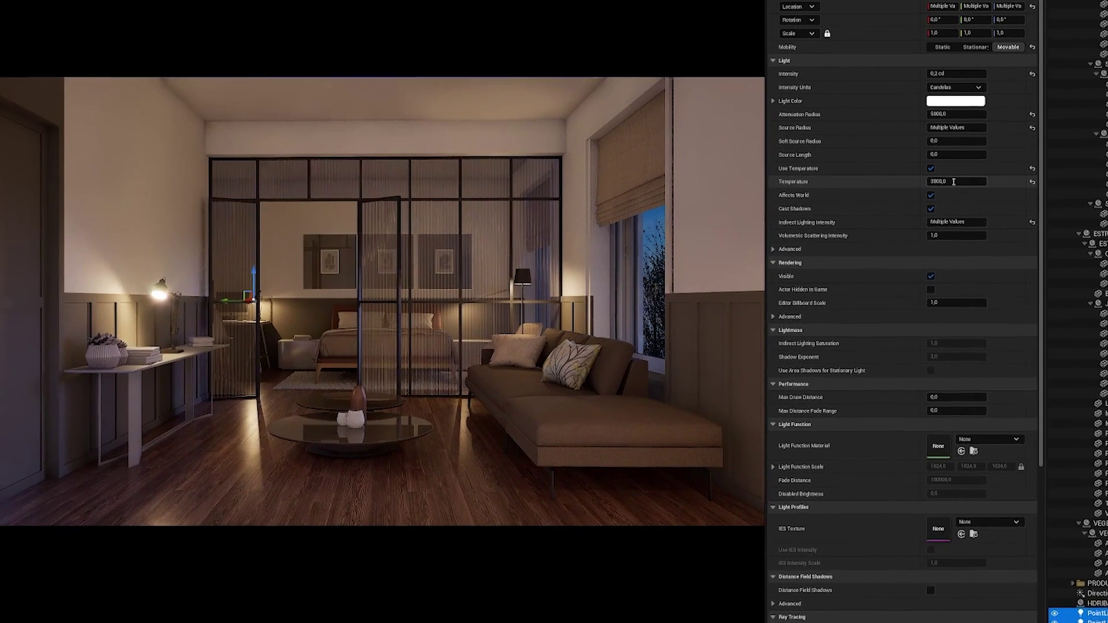
{"action": "left_click", "coordinate": [652, 240]}
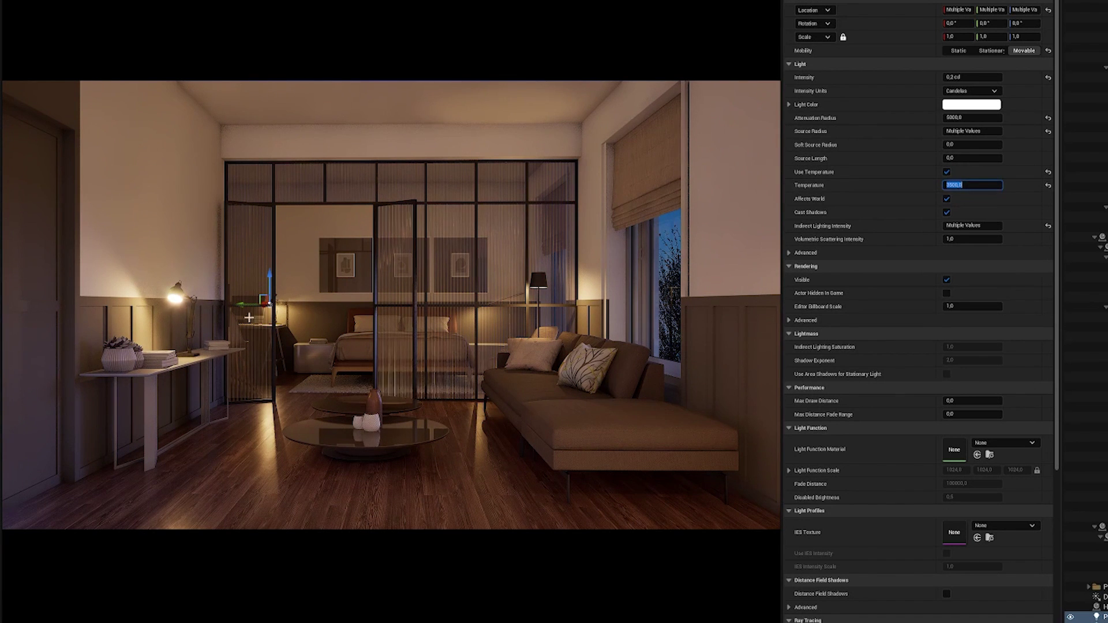
{"action": "key", "text": "g"}
{"action": "left_click", "coordinate": [327, 338]}
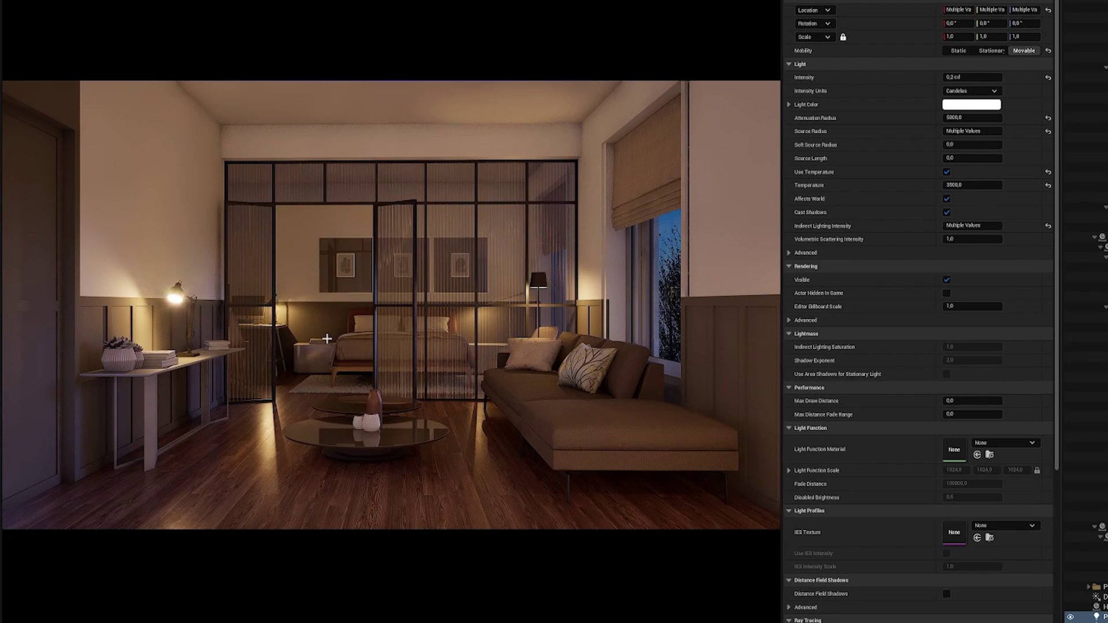